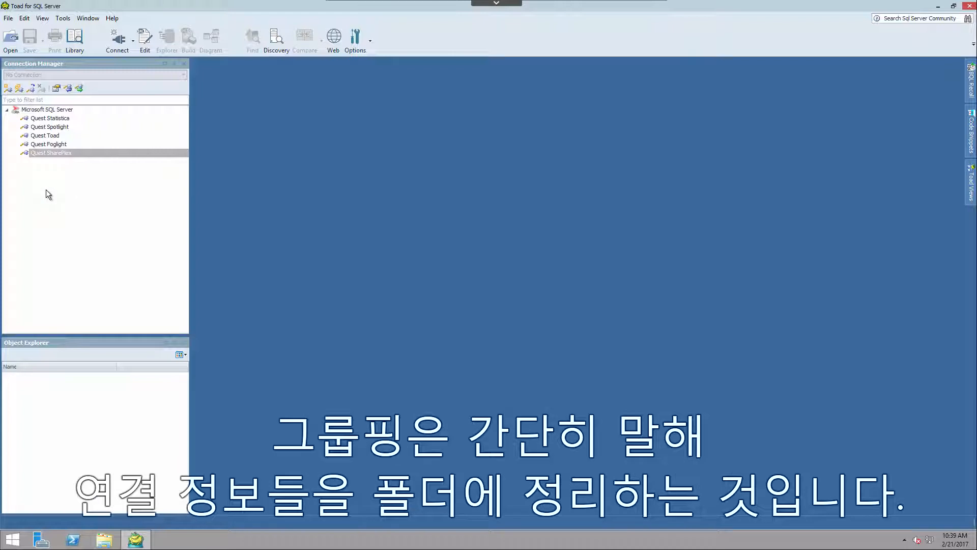
Create a connection group named NAM under Microsoft SQL Server.
{"action": "right_click", "coordinate": [33, 175]}
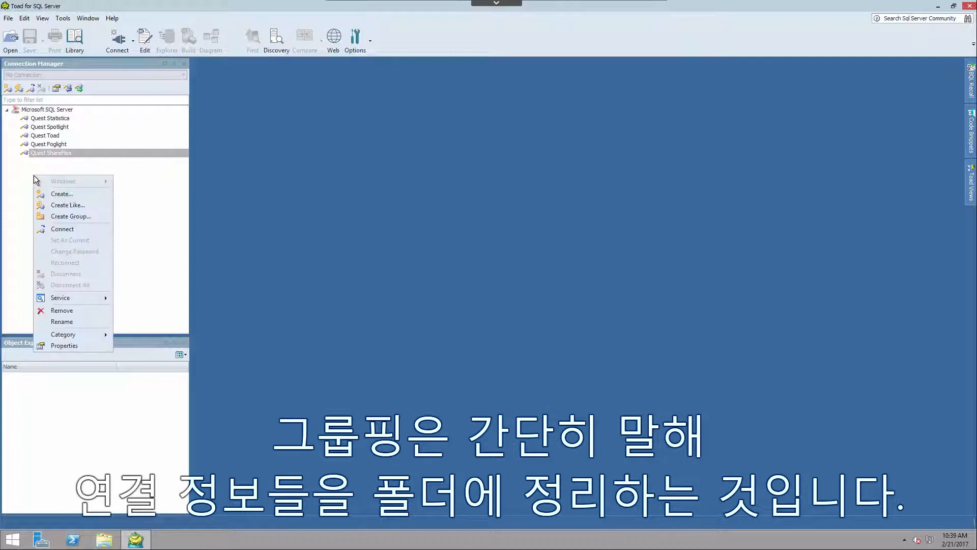
{"action": "left_click", "coordinate": [69, 218]}
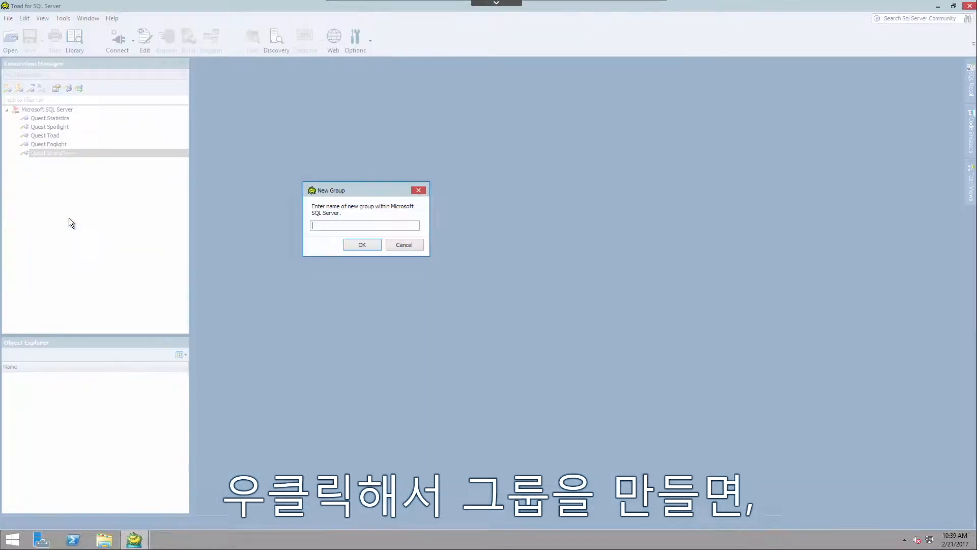
{"action": "type", "text": "N"}
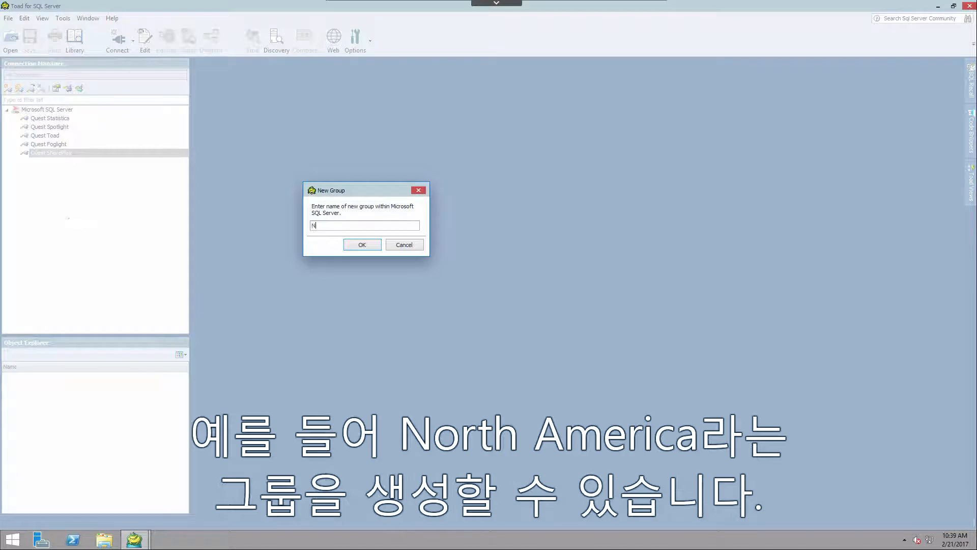
{"action": "type", "text": "AM"}
{"action": "key", "text": "Return"}
Create a second connection group named APJ under Microsoft SQL Server.
{"action": "right_click", "coordinate": [68, 211]}
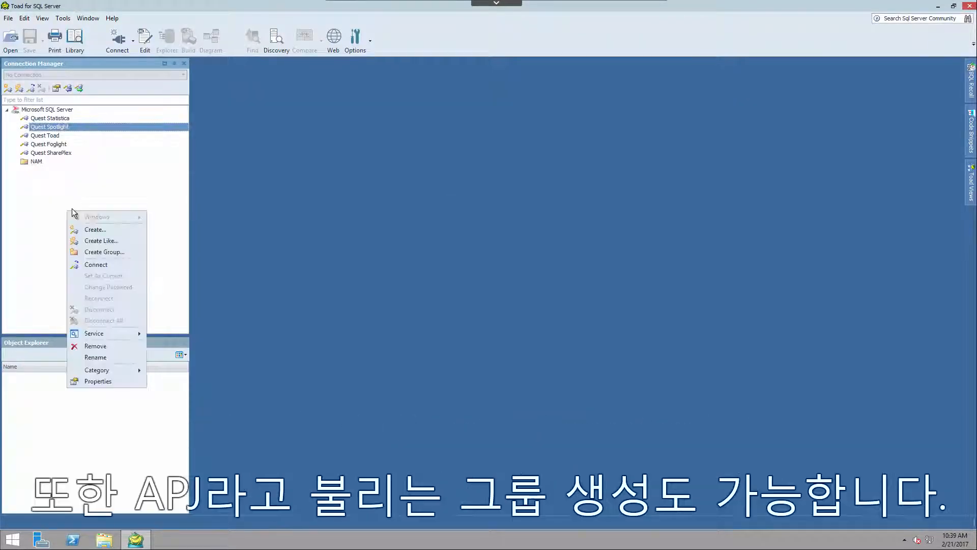
{"action": "left_click", "coordinate": [100, 253]}
{"action": "type", "text": "APJ"}
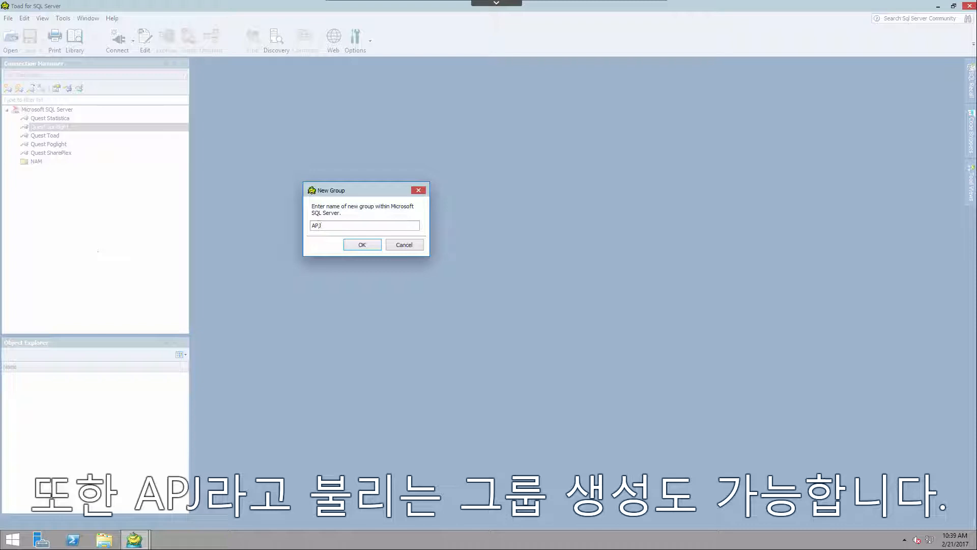
{"action": "key", "text": "Return"}
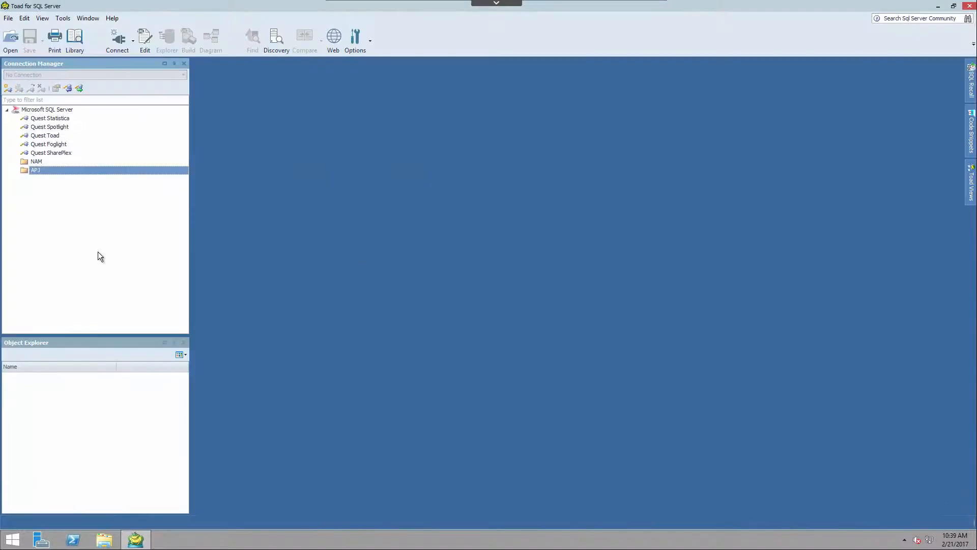
Move the Quest Statistica, Spotlight, Toad and Foglight connections into the NAM group, and Quest SharePlex into APJ.
{"action": "left_click", "coordinate": [49, 121]}
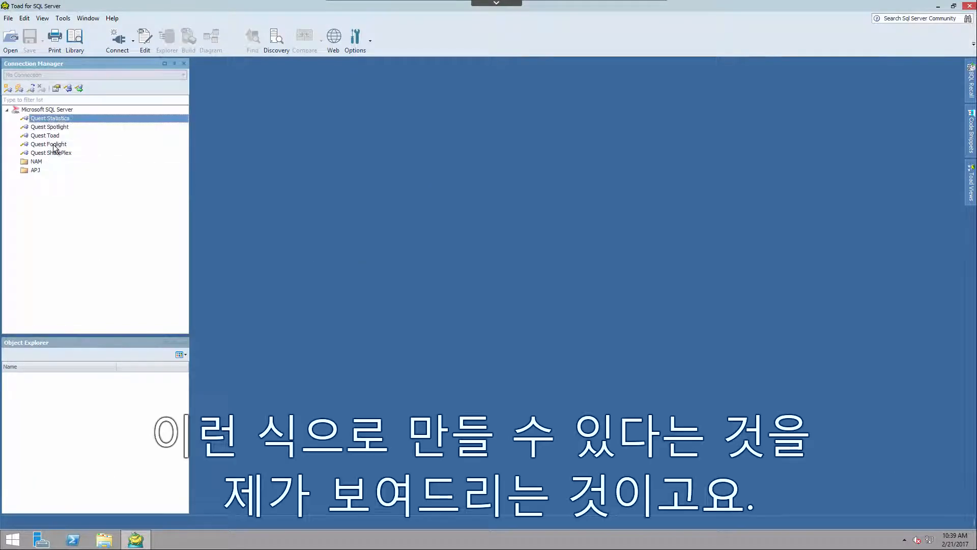
{"action": "left_click", "coordinate": [56, 145], "text": "shift"}
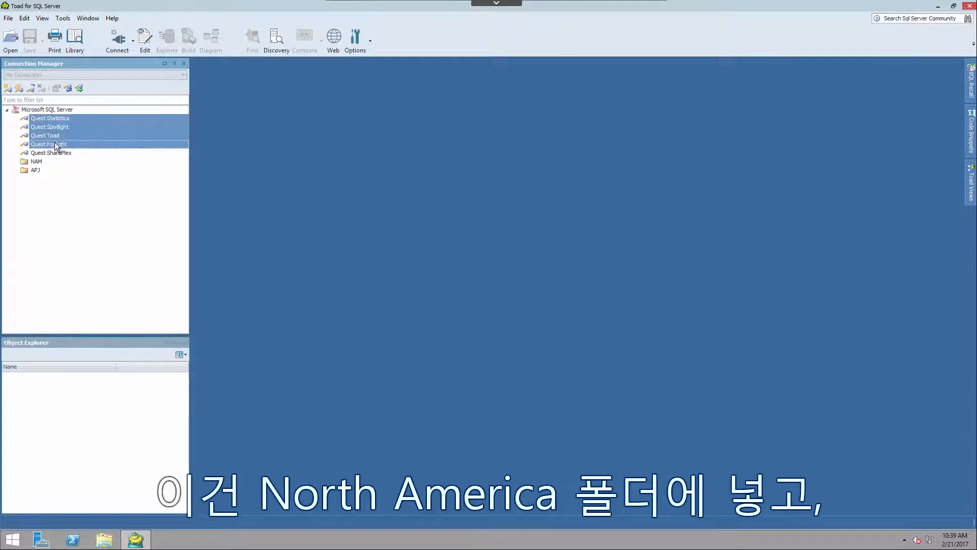
{"action": "left_click_drag", "start_coordinate": [53, 131], "coordinate": [51, 163]}
{"action": "left_click_drag", "start_coordinate": [54, 118], "coordinate": [41, 172]}
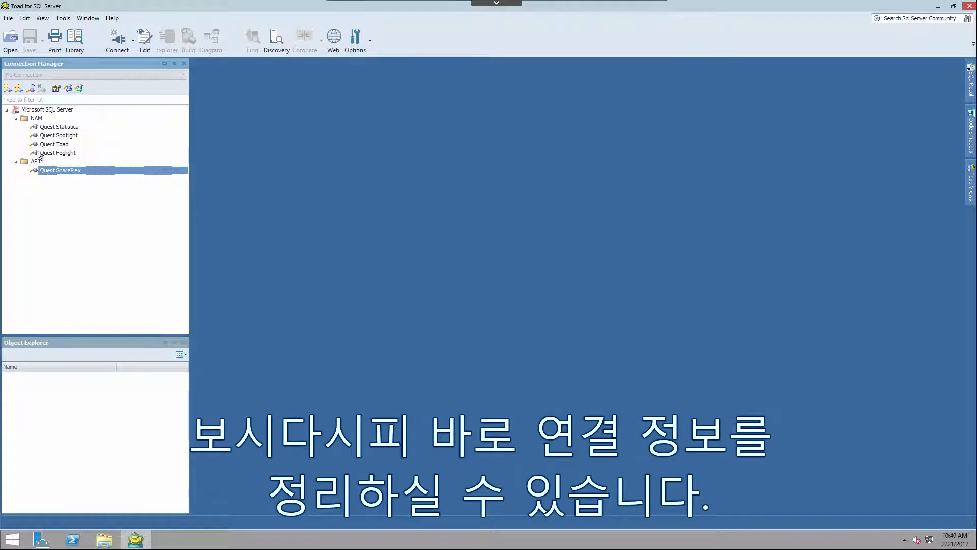
{"action": "left_click", "coordinate": [17, 119]}
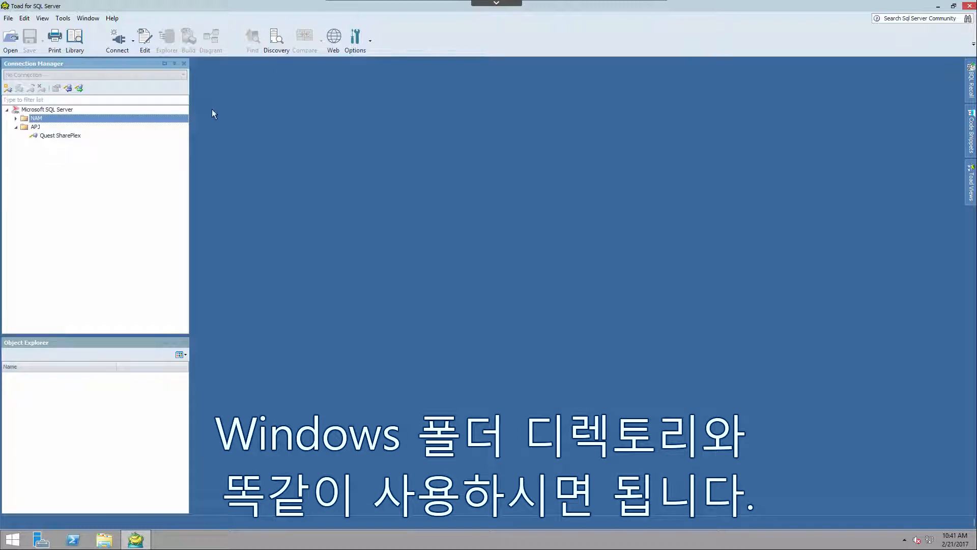
{"action": "left_click", "coordinate": [16, 119]}
Open the connection properties of Quest Spotlight.
{"action": "left_click", "coordinate": [58, 136]}
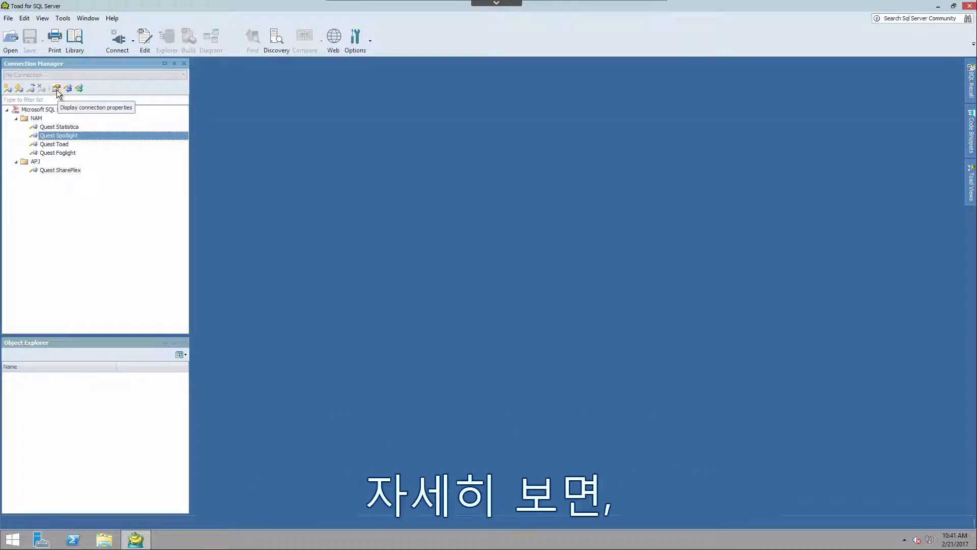
{"action": "left_click", "coordinate": [57, 92]}
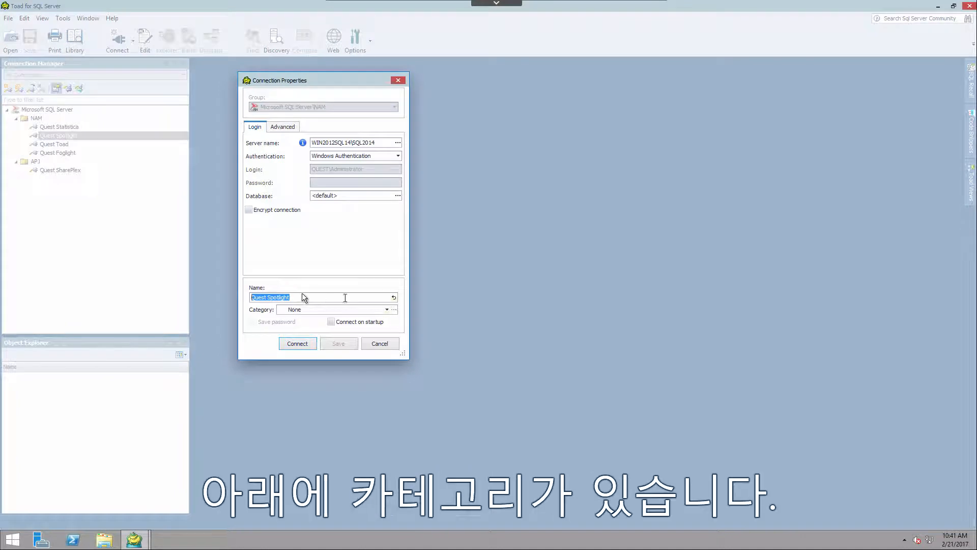
{"action": "left_click", "coordinate": [386, 310]}
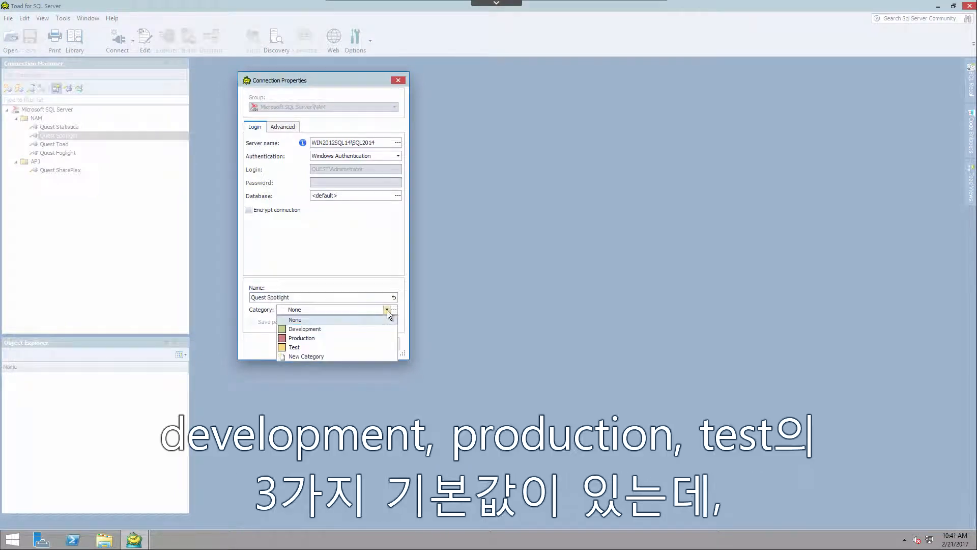
{"action": "left_click", "coordinate": [328, 356]}
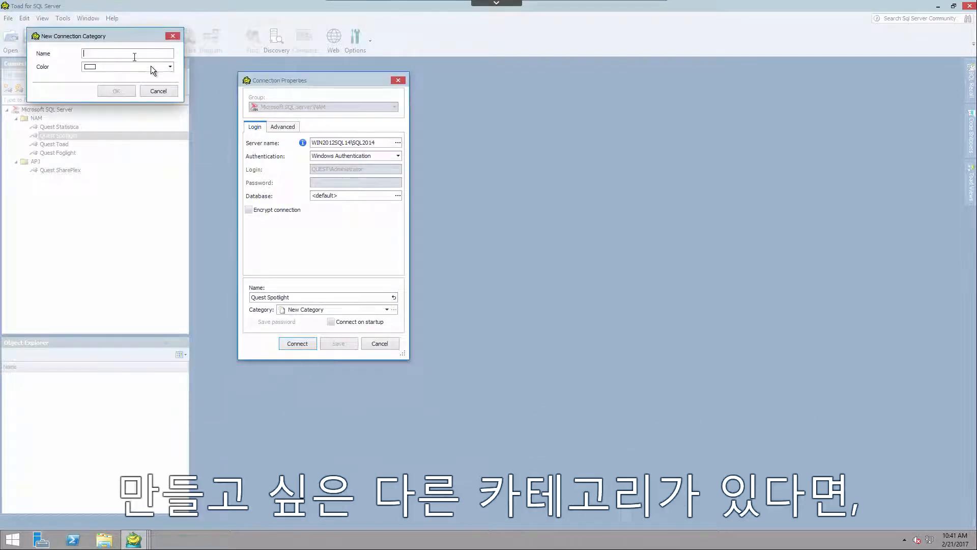
{"action": "left_click", "coordinate": [170, 66]}
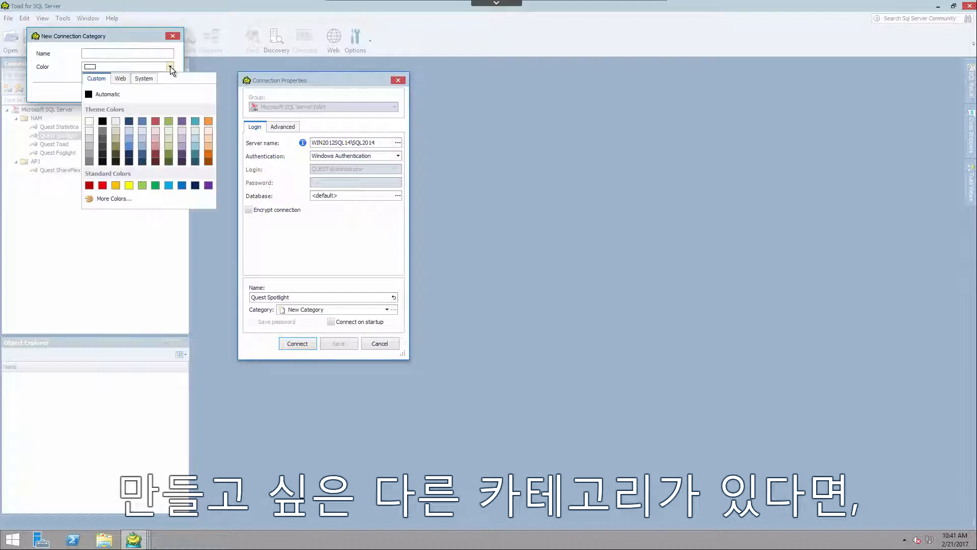
{"action": "left_click", "coordinate": [156, 151]}
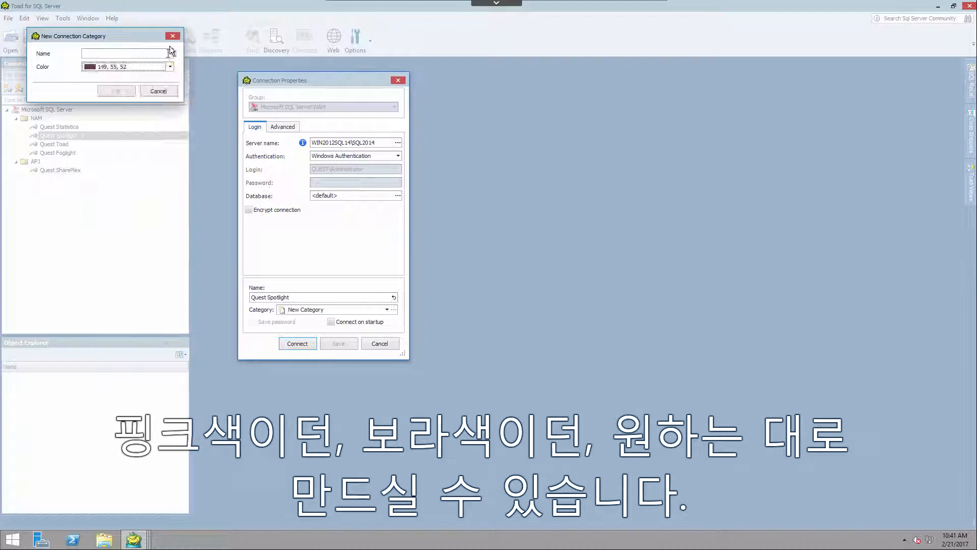
{"action": "left_click", "coordinate": [133, 54]}
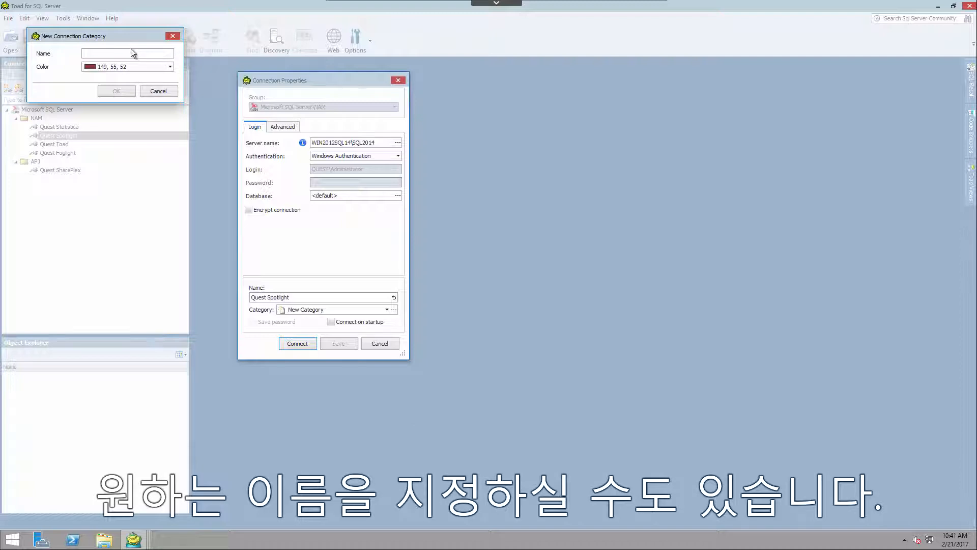
{"action": "type", "text": "new "}
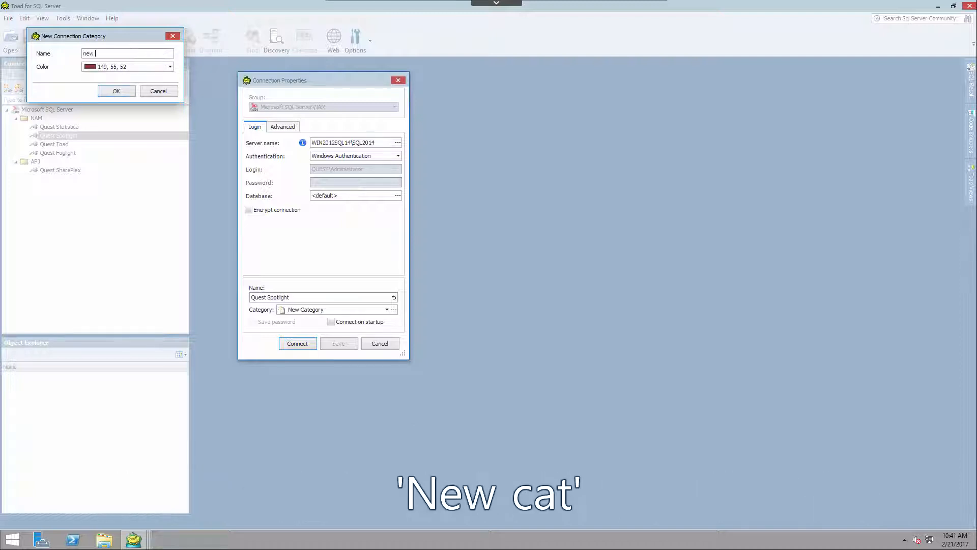
{"action": "type", "text": "caty"}
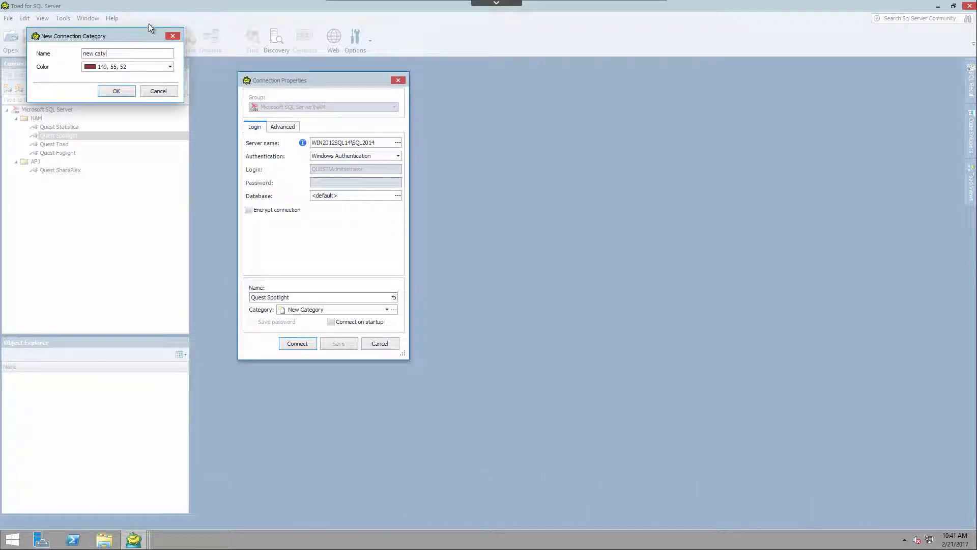
{"action": "left_click", "coordinate": [159, 91]}
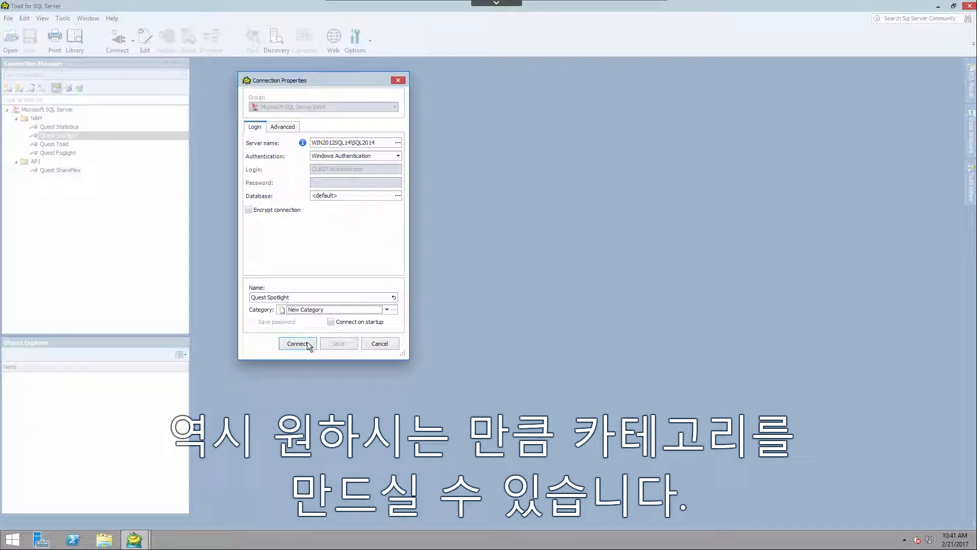
Set the Quest Spotlight connection's category to Development and save its properties.
{"action": "left_click", "coordinate": [387, 311]}
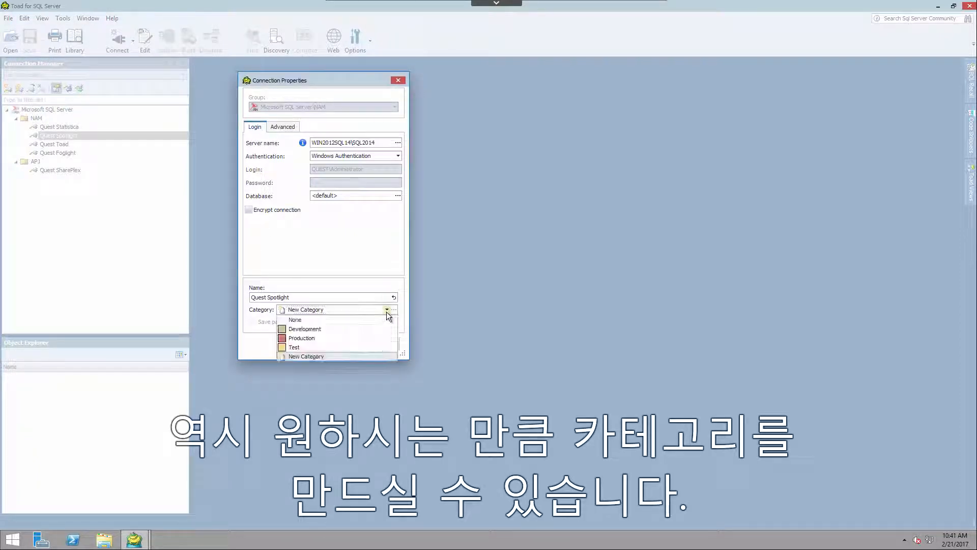
{"action": "left_click", "coordinate": [304, 329]}
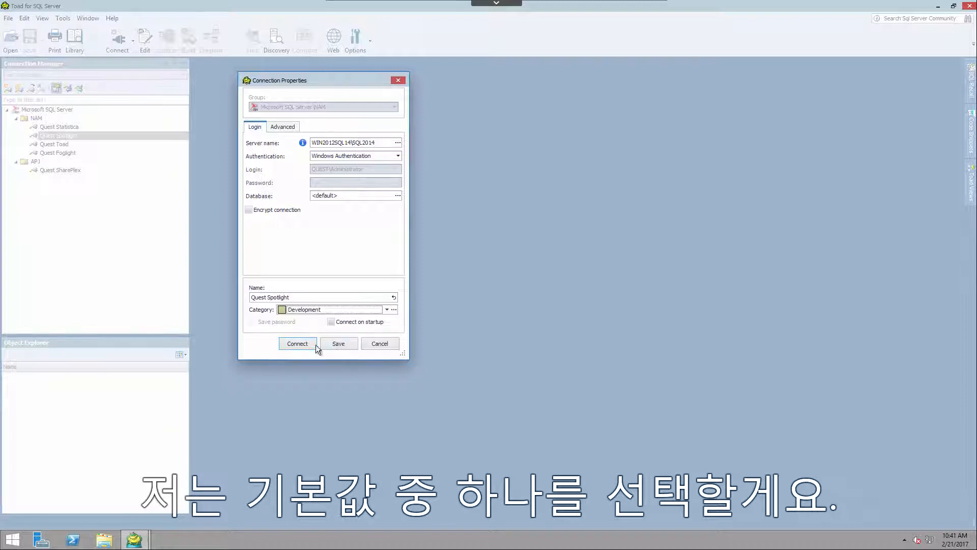
{"action": "left_click", "coordinate": [335, 344]}
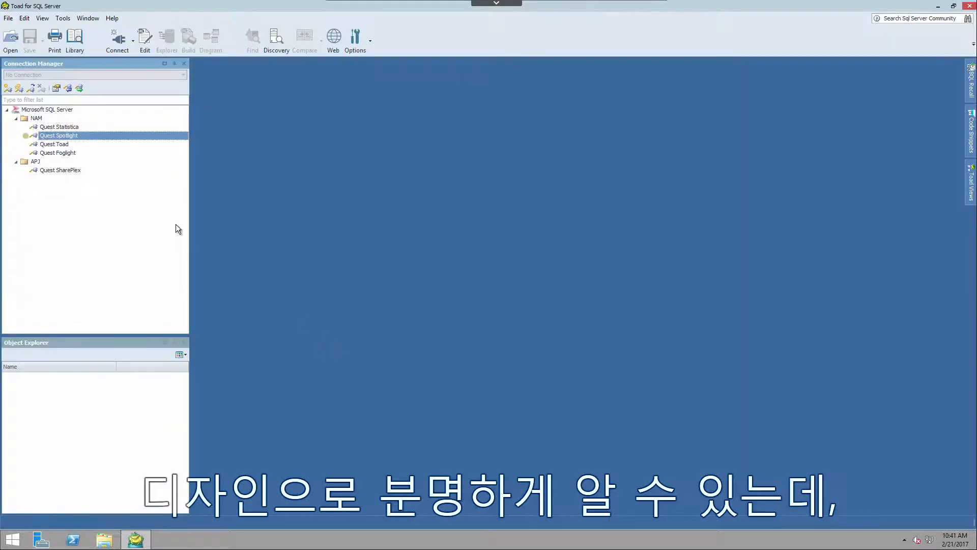
Assign the Production category to the Quest Foglight connection.
{"action": "left_click", "coordinate": [60, 153]}
{"action": "right_click", "coordinate": [66, 154]}
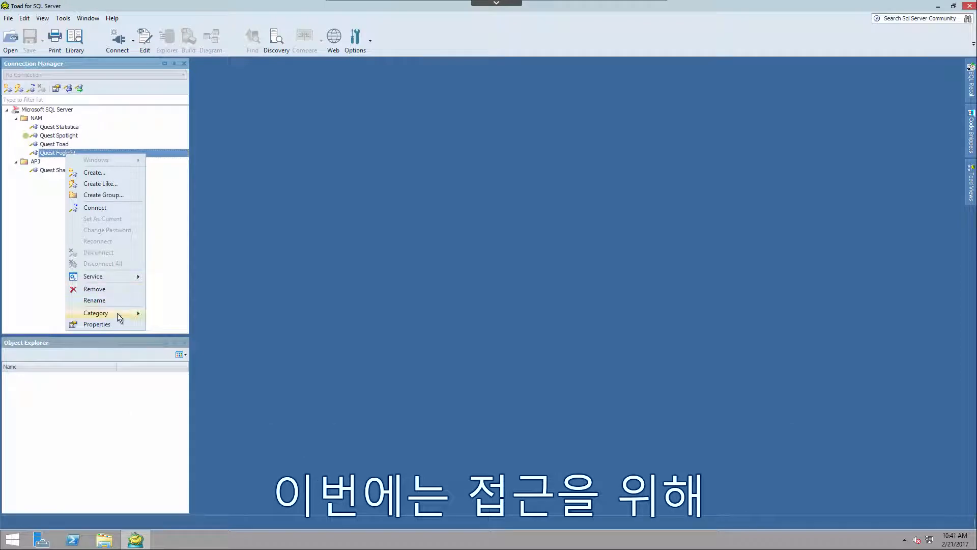
{"action": "mouse_move", "coordinate": [117, 313]}
{"action": "left_click", "coordinate": [173, 338]}
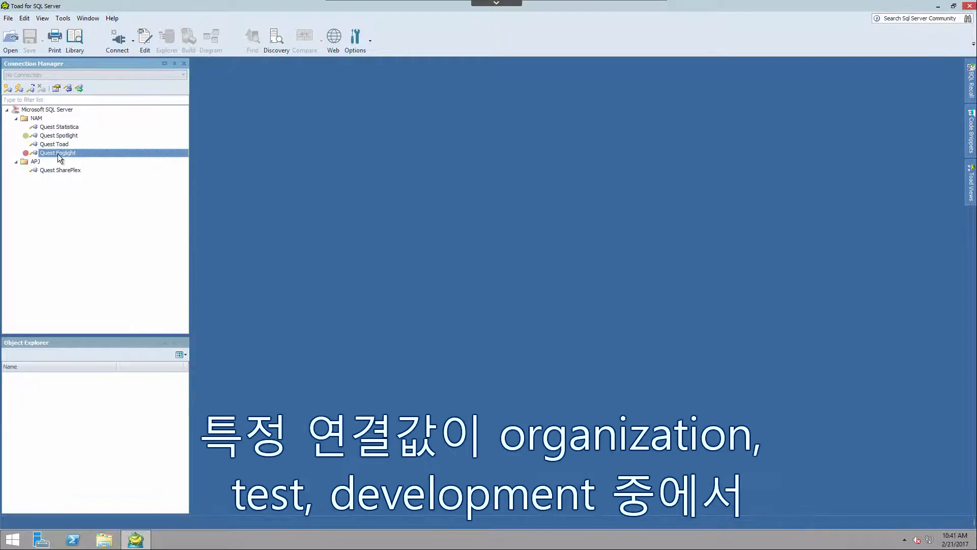
Assign the Test category to the Quest Toad connection.
{"action": "right_click", "coordinate": [53, 147]}
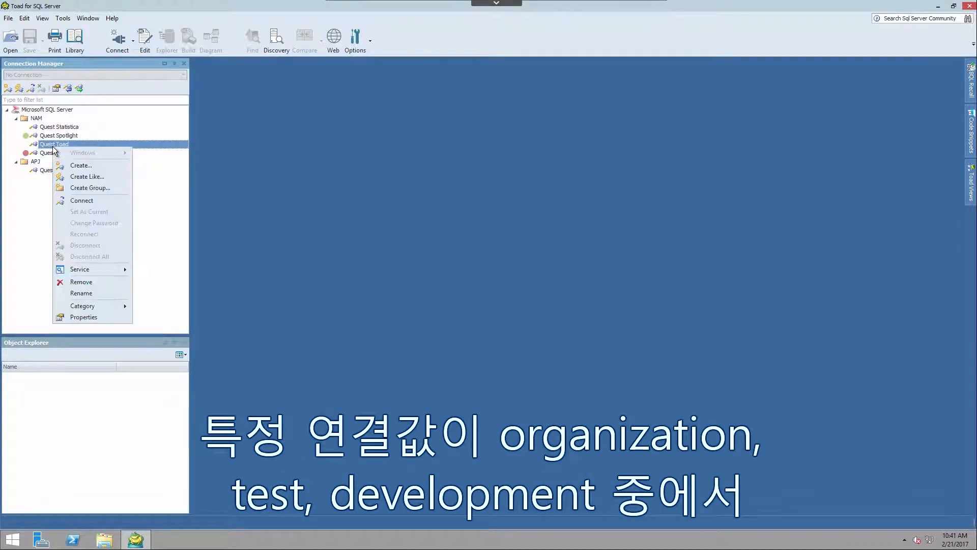
{"action": "mouse_move", "coordinate": [103, 305]}
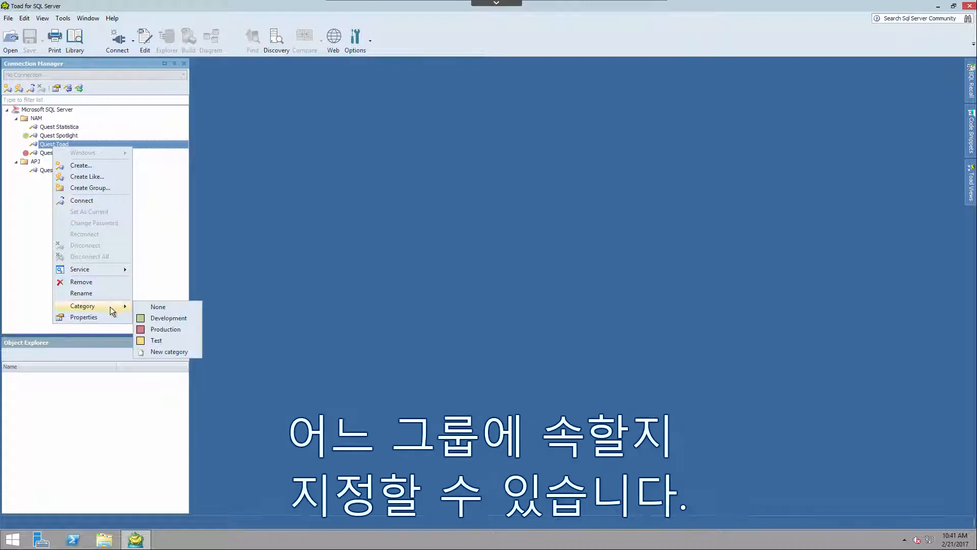
{"action": "left_click", "coordinate": [161, 338]}
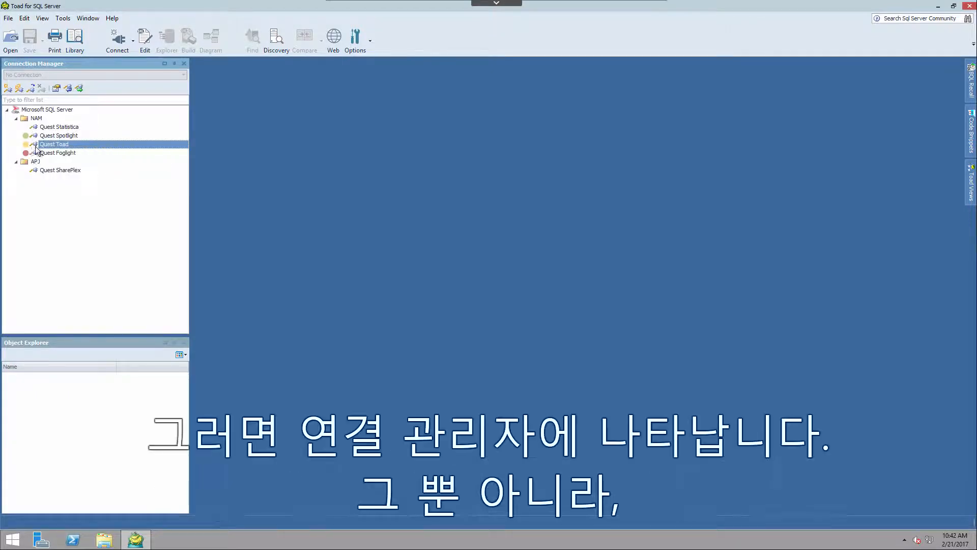
Connect to Quest Spotlight and Quest Toad, and open an SQL editor on the Quest Toad connection.
{"action": "double_click", "coordinate": [54, 137]}
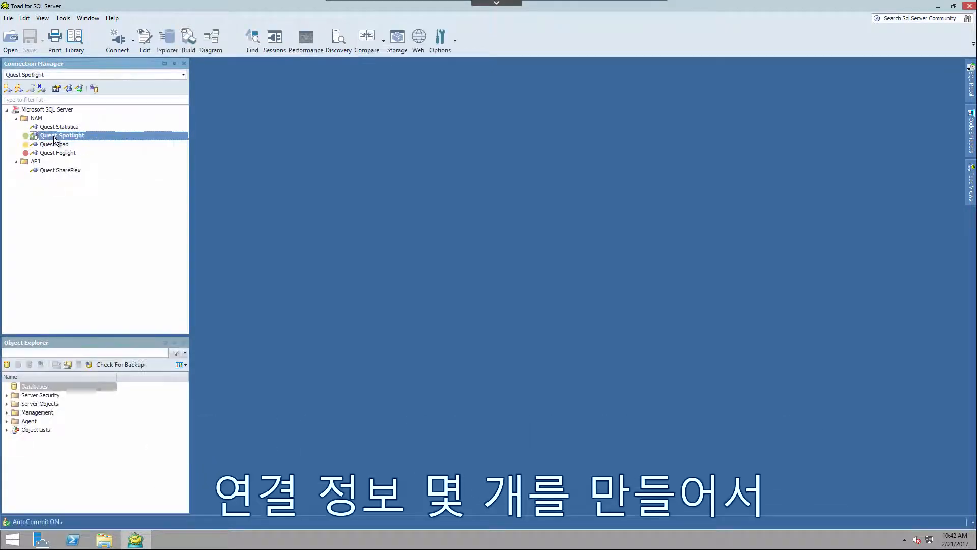
{"action": "double_click", "coordinate": [53, 144]}
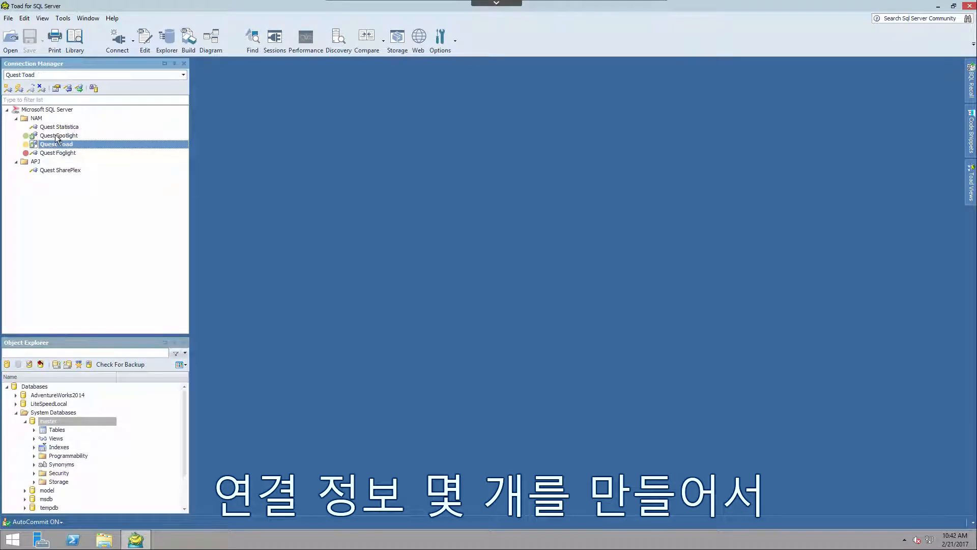
{"action": "left_click", "coordinate": [145, 40]}
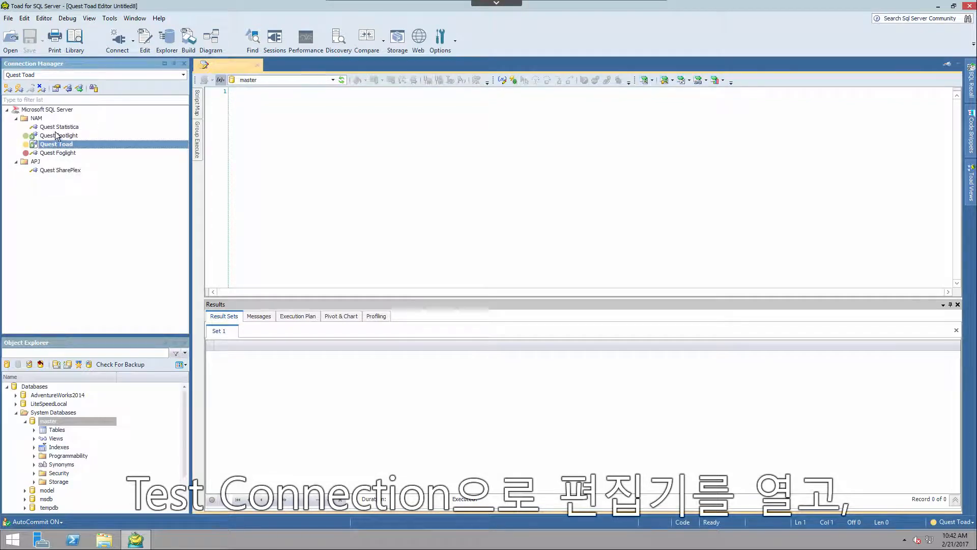
Open another SQL editor on the Quest Spotlight connection and switch back to the Quest Toad editor.
{"action": "left_click", "coordinate": [57, 136]}
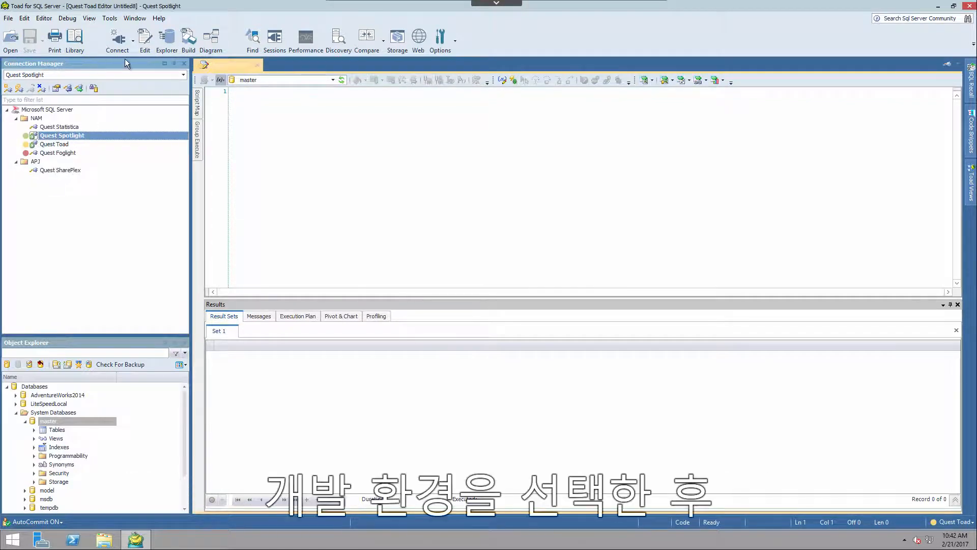
{"action": "left_click", "coordinate": [145, 40]}
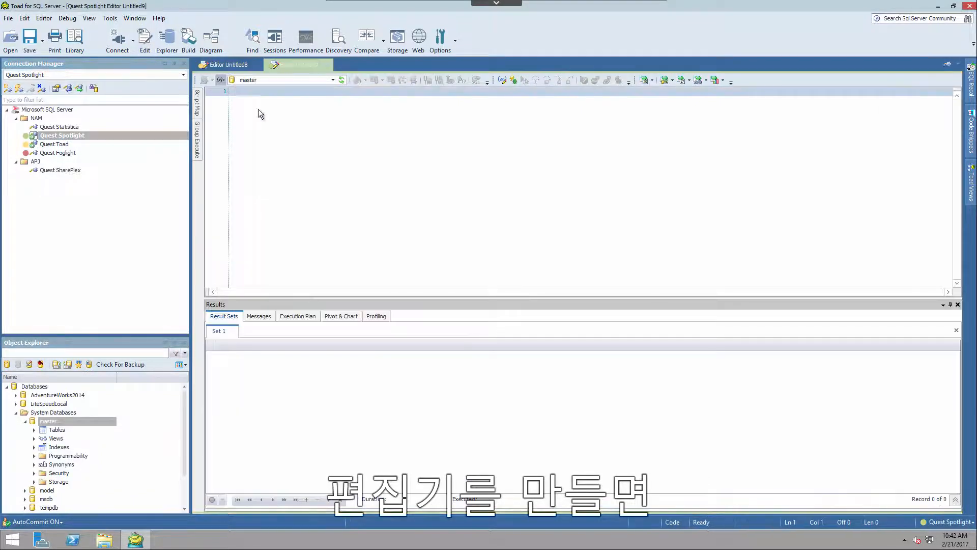
{"action": "left_click", "coordinate": [229, 63]}
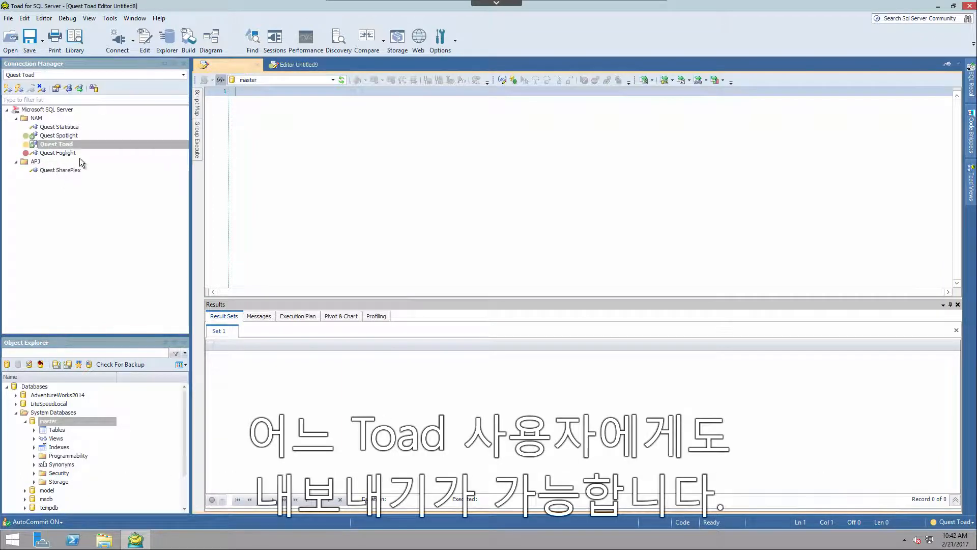
Export all connections and groups to a Toad connections XML file named NewConFeb in the shared network folder.
{"action": "left_click", "coordinate": [78, 90]}
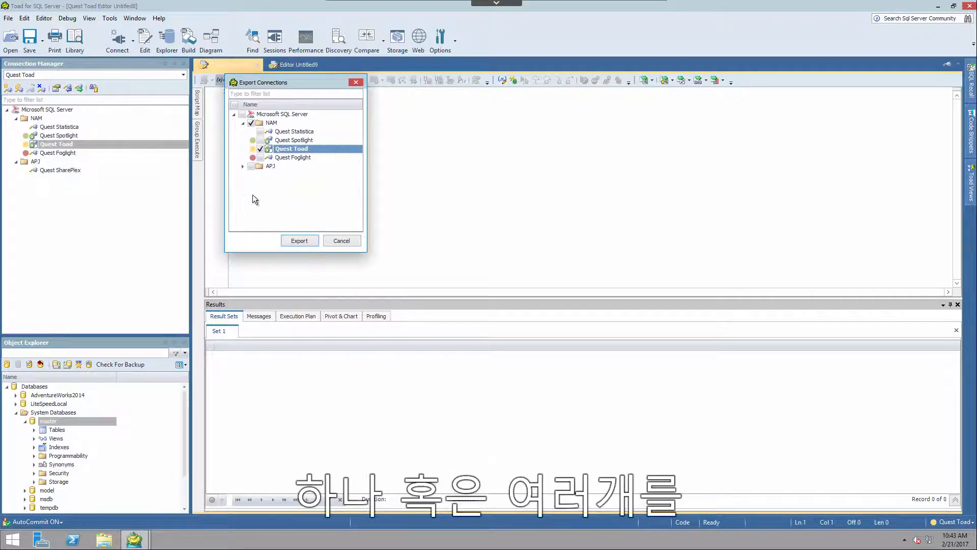
{"action": "left_click", "coordinate": [235, 104]}
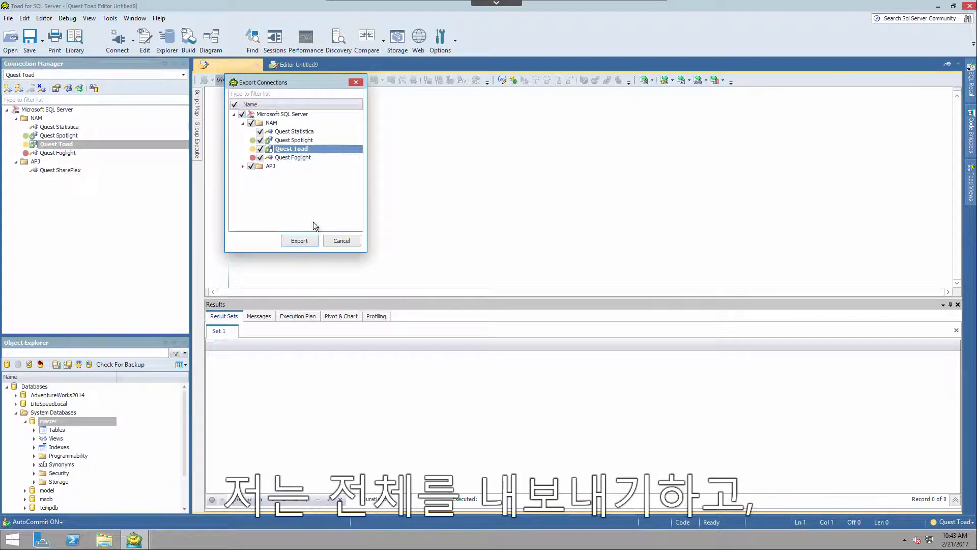
{"action": "left_click", "coordinate": [300, 241]}
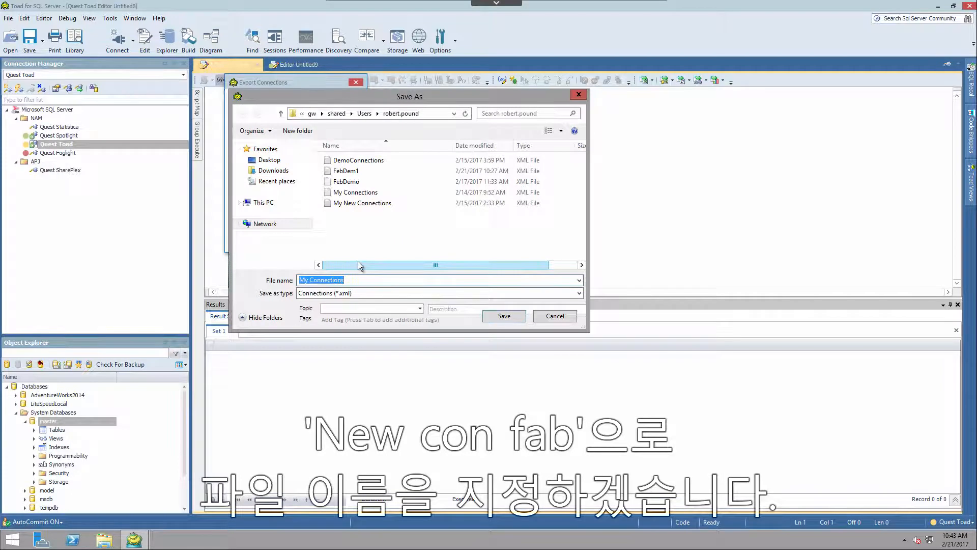
{"action": "type", "text": "NewConFeb"}
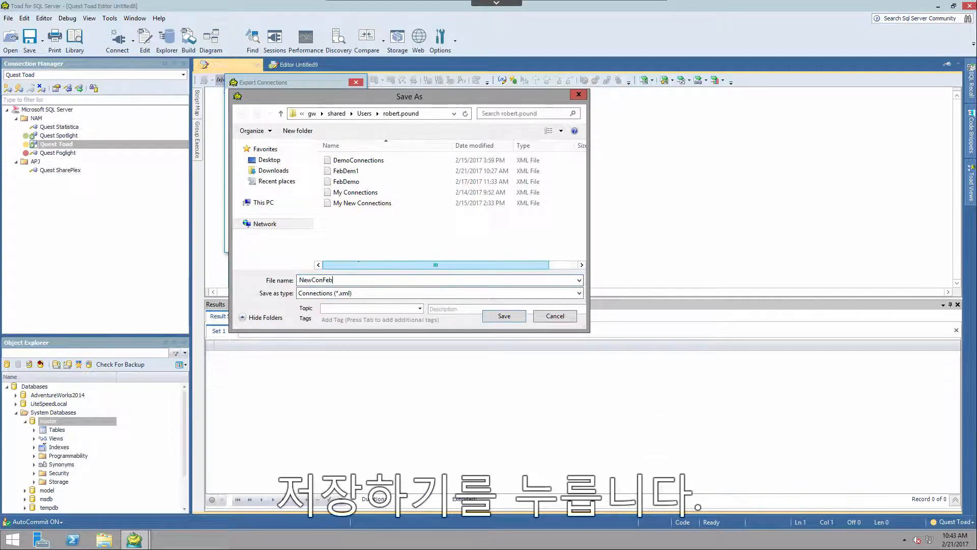
{"action": "left_click", "coordinate": [504, 316]}
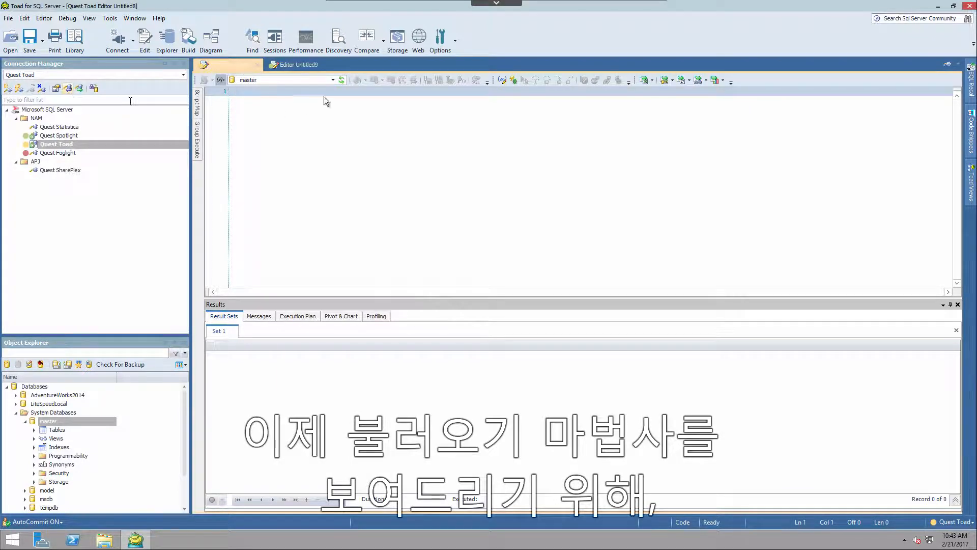
Switch to the Windows 2012 SQL 2 - Spotlight Client virtual machine, where another Toad installation is running.
{"action": "mouse_move", "coordinate": [485, 9]}
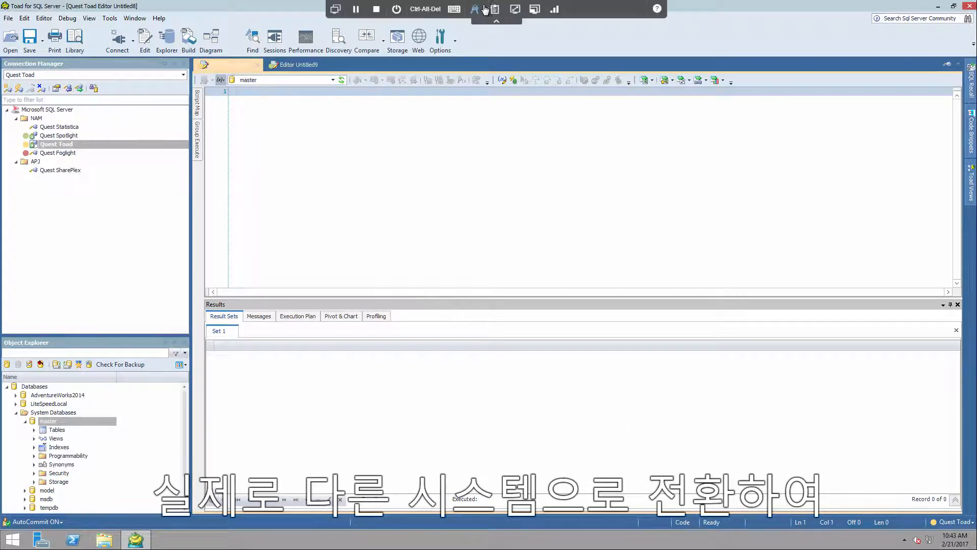
{"action": "left_click", "coordinate": [335, 9]}
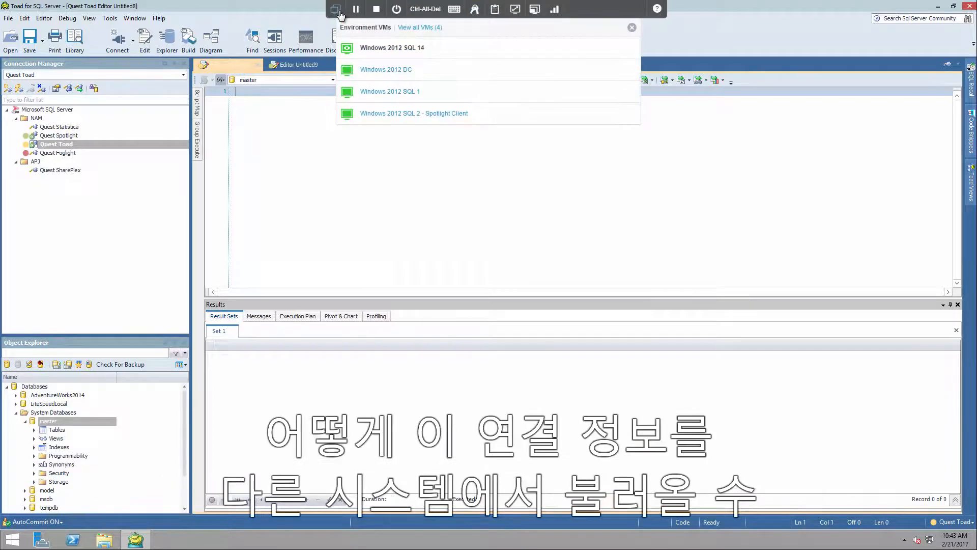
{"action": "left_click", "coordinate": [392, 115]}
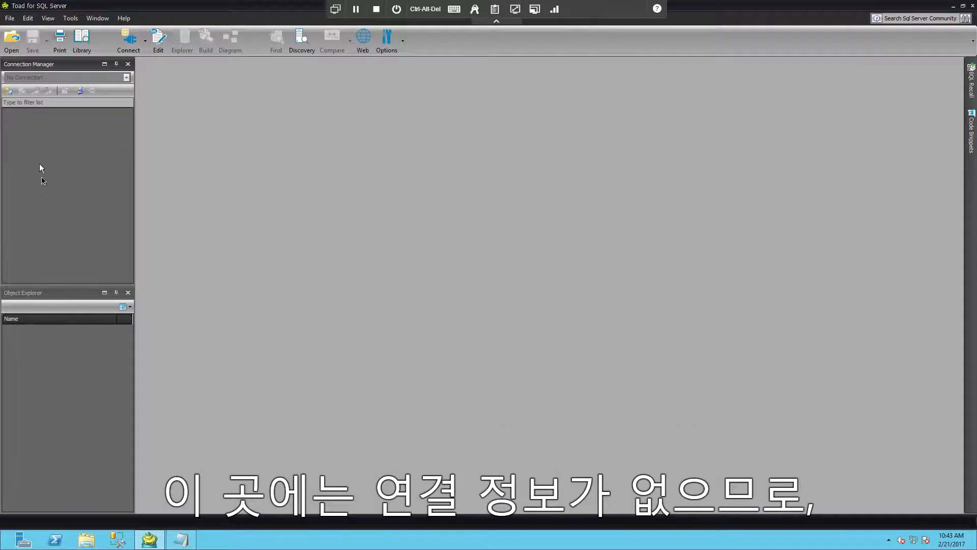
Start the Import Connections Wizard and proceed to the choice of external source.
{"action": "left_click", "coordinate": [80, 92]}
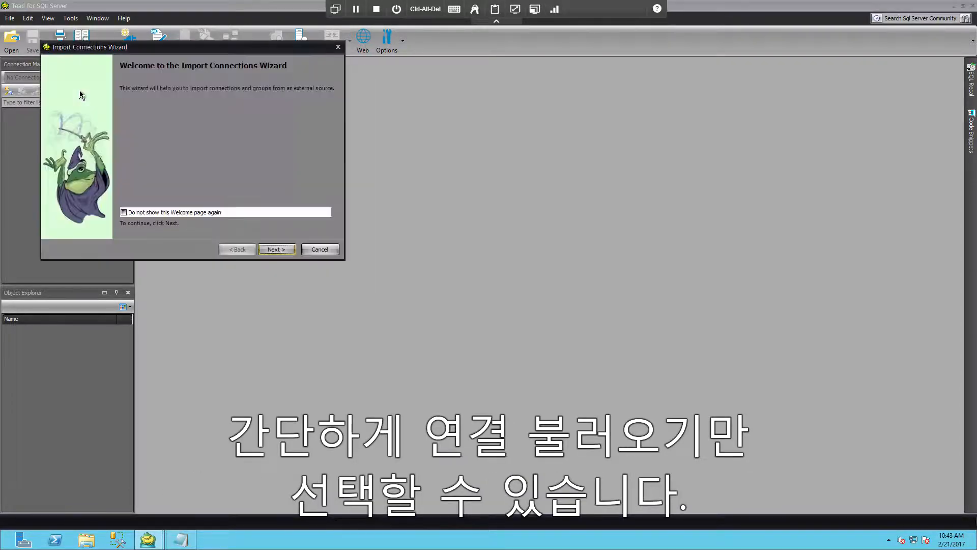
{"action": "left_click", "coordinate": [282, 250]}
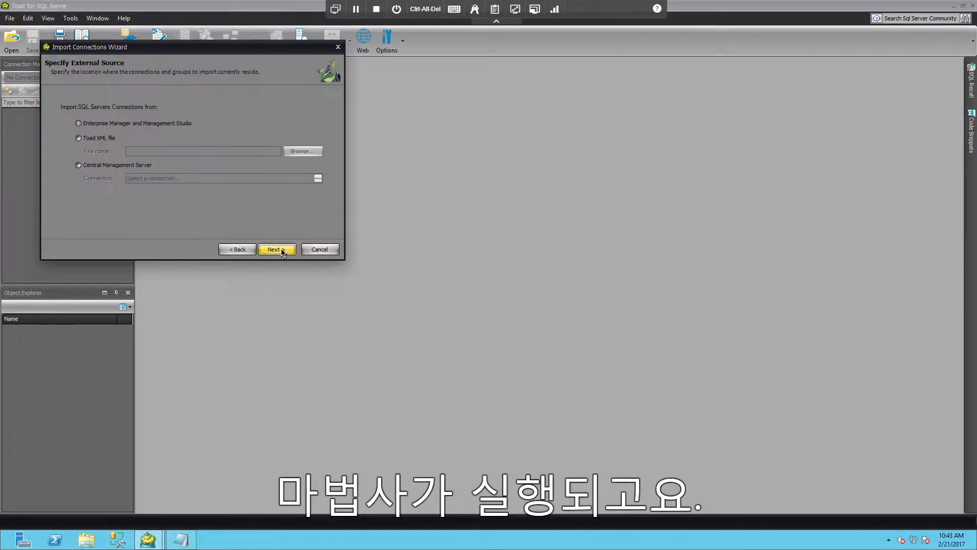
Preview the connections offered by Enterprise Manager and Management Studio, and look at the Central Management Server source option.
{"action": "left_click", "coordinate": [116, 124]}
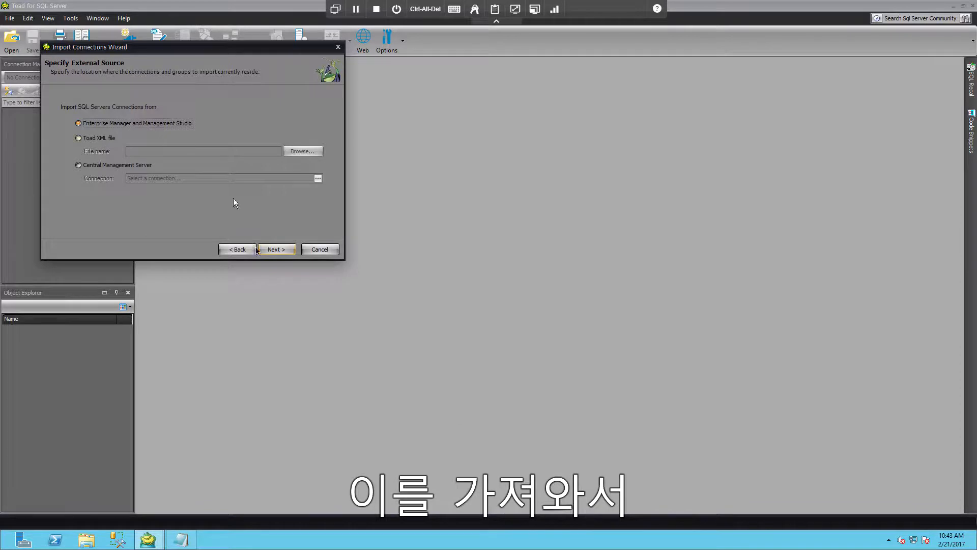
{"action": "left_click", "coordinate": [278, 251]}
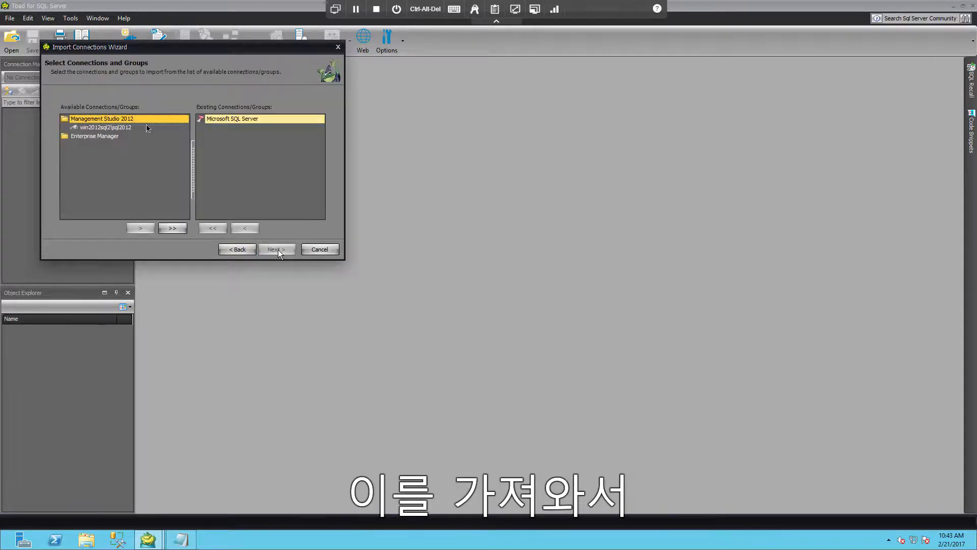
{"action": "left_click", "coordinate": [237, 250]}
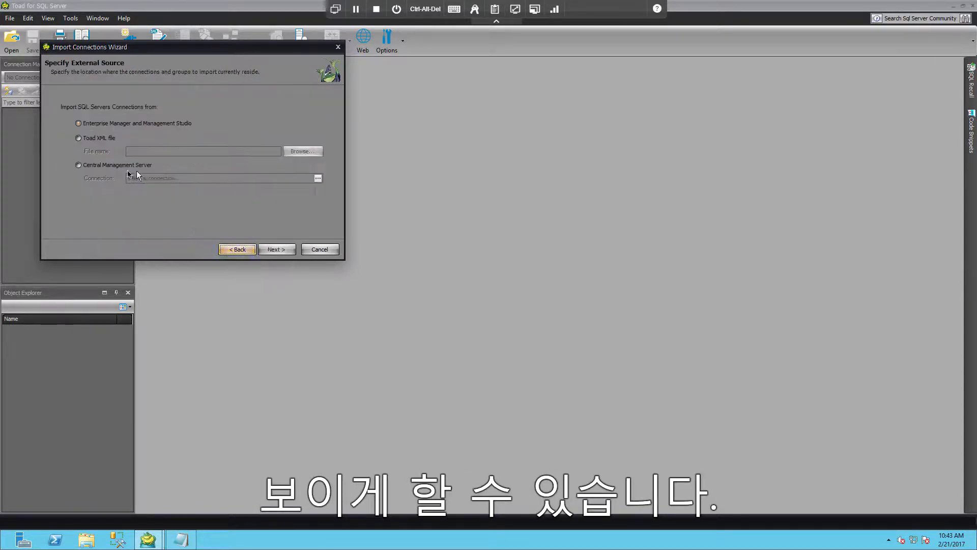
{"action": "left_click", "coordinate": [138, 166]}
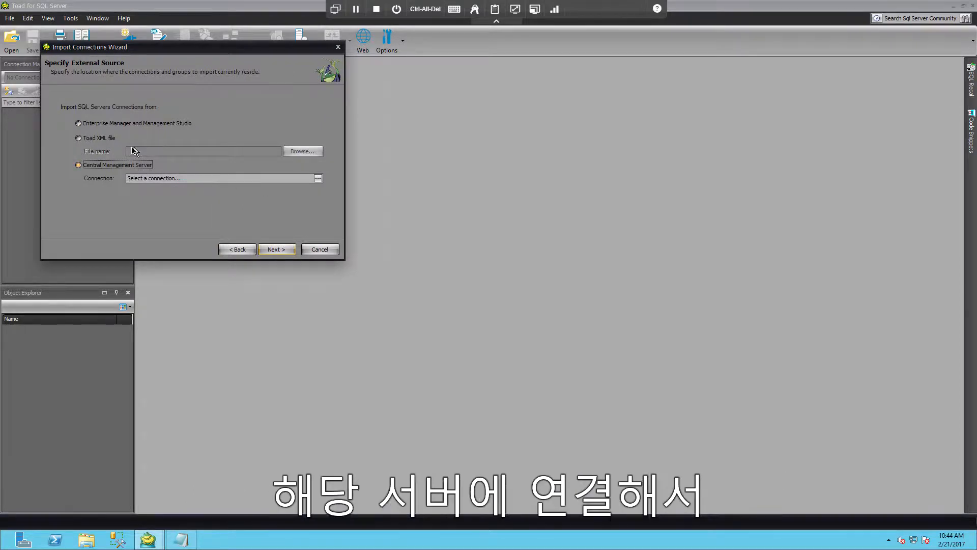
Set the import source to the Toad XML file NewConFeb from the shared network folder.
{"action": "left_click", "coordinate": [104, 141]}
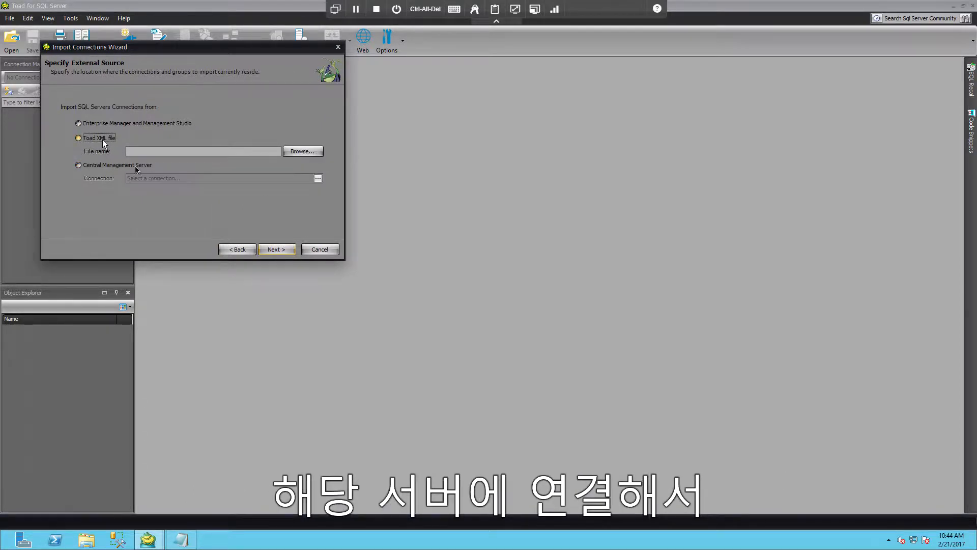
{"action": "left_click", "coordinate": [304, 153]}
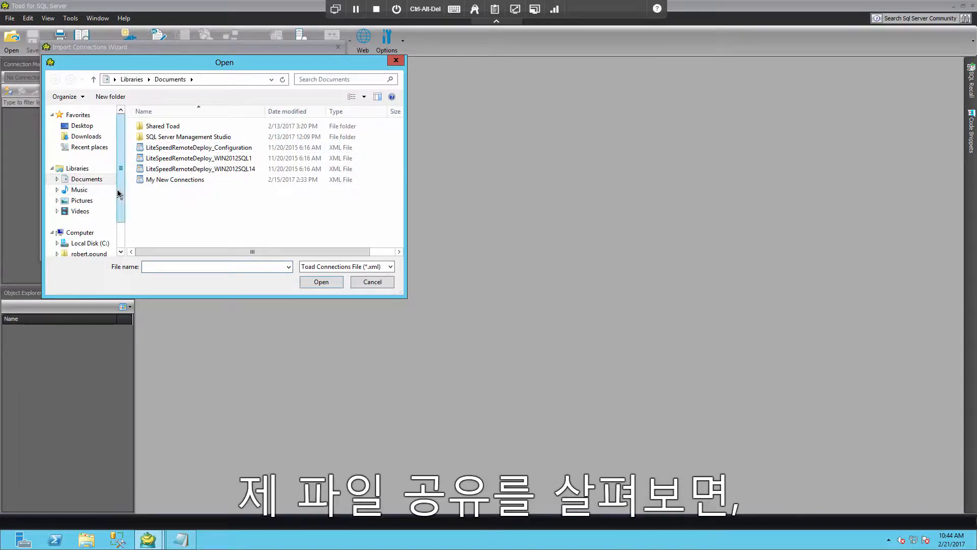
{"action": "scroll", "coordinate": [120, 195], "scroll_direction": "down", "scroll_amount": 1}
{"action": "left_click", "coordinate": [90, 220]}
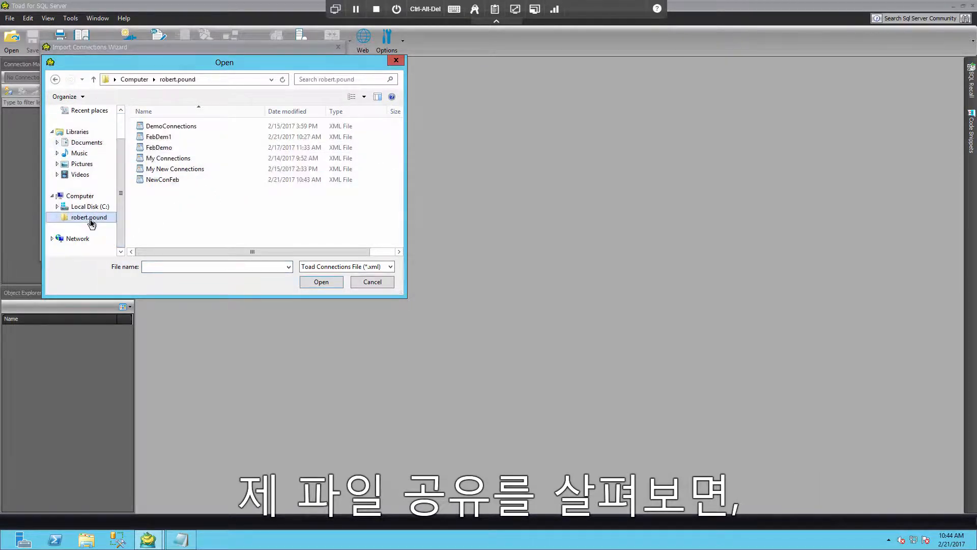
{"action": "left_click", "coordinate": [222, 183]}
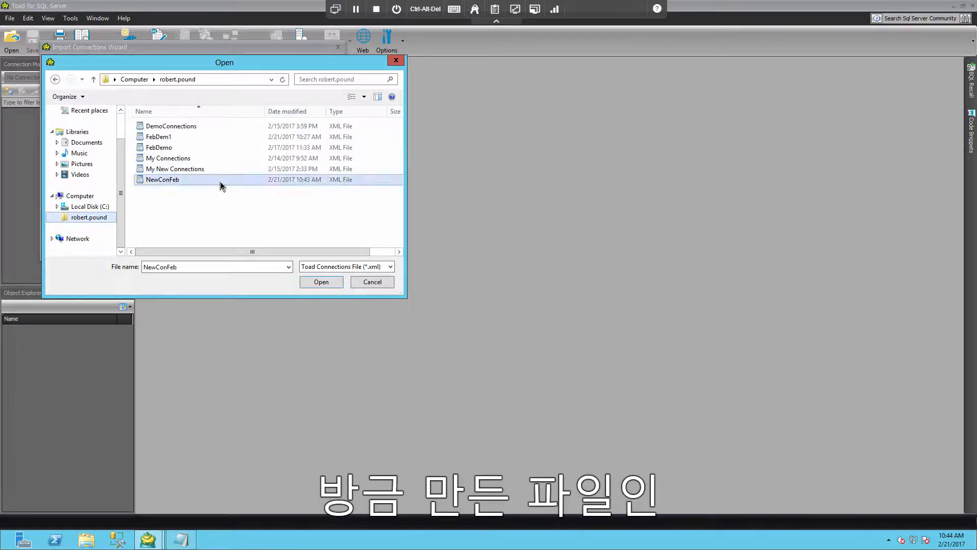
{"action": "left_click", "coordinate": [317, 283]}
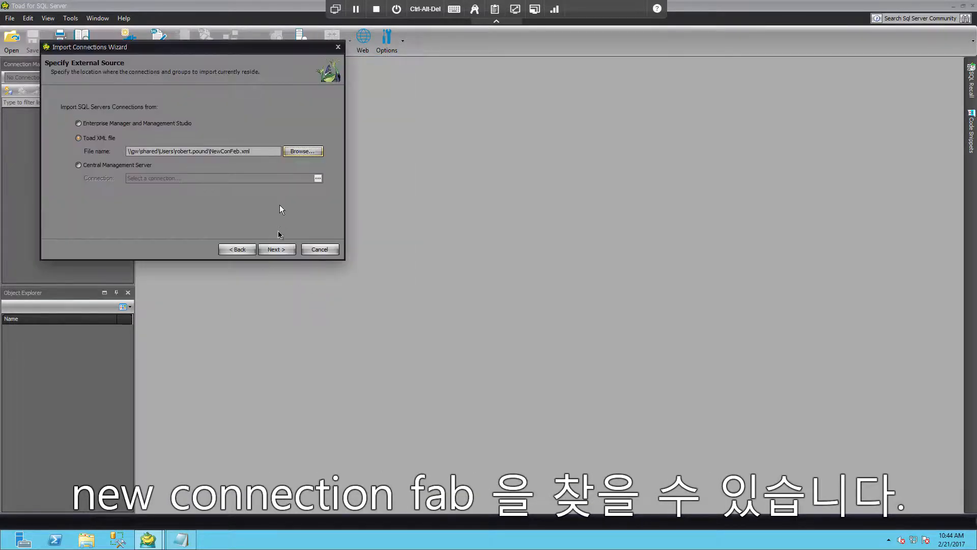
Import all connections from the file, including the NAM and APJ groups, and complete the wizard.
{"action": "left_click", "coordinate": [275, 250]}
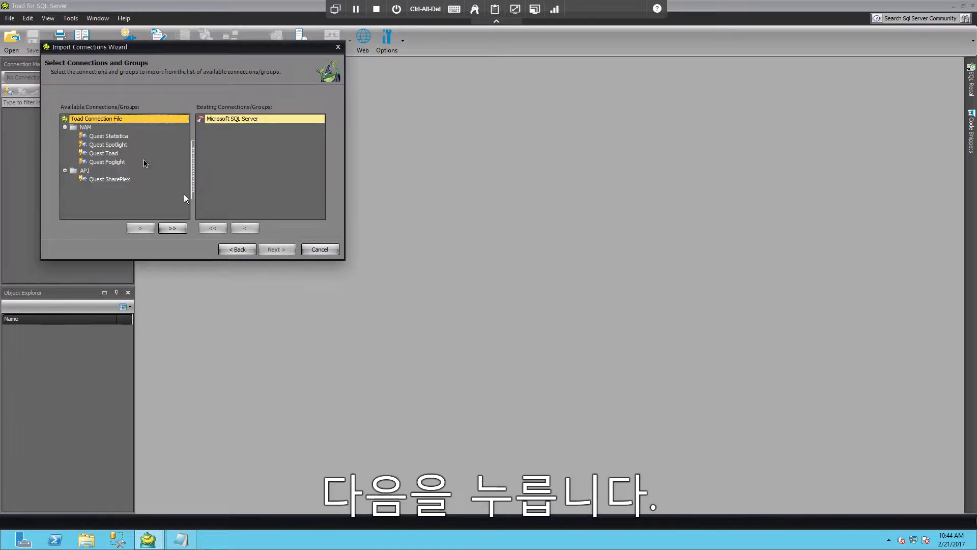
{"action": "left_click", "coordinate": [109, 137]}
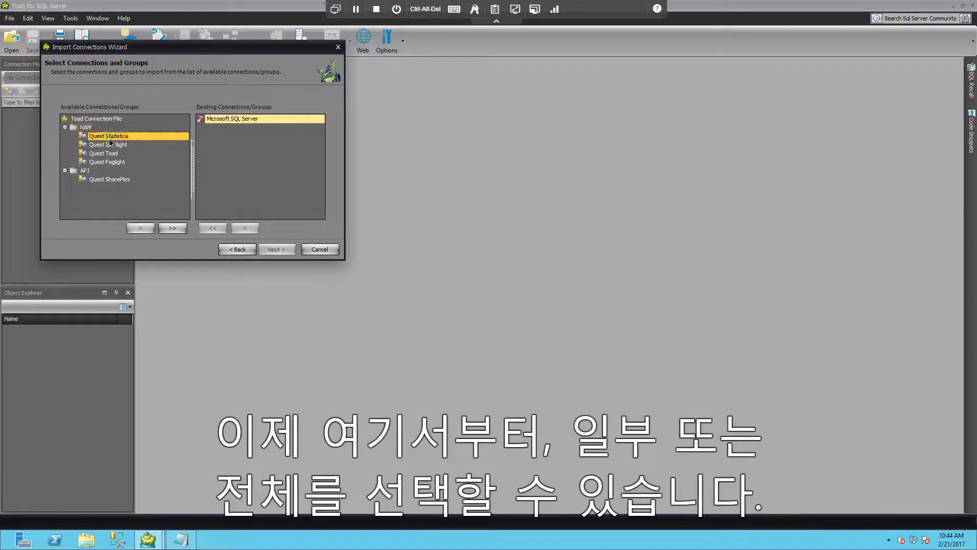
{"action": "left_click", "coordinate": [166, 230]}
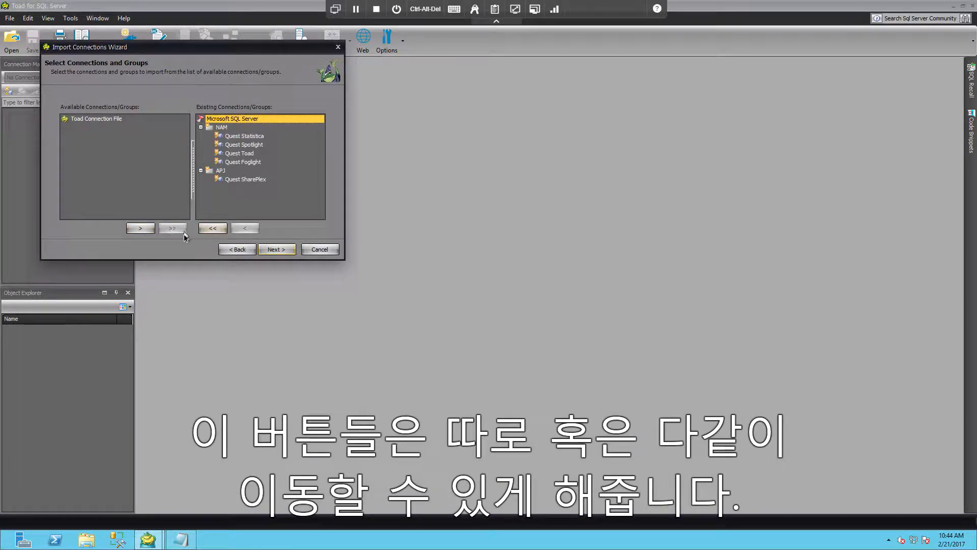
{"action": "left_click", "coordinate": [276, 251]}
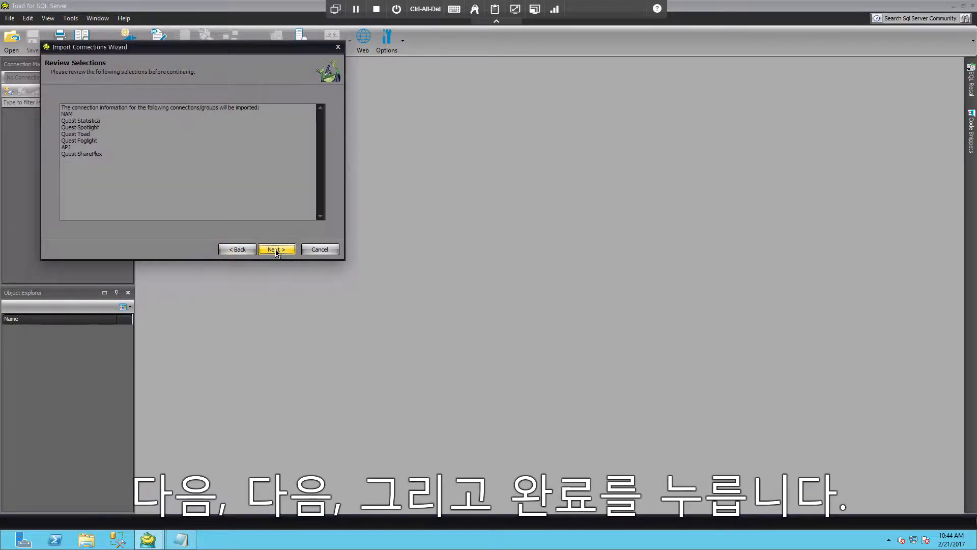
{"action": "left_click", "coordinate": [276, 251]}
{"action": "left_click", "coordinate": [277, 249]}
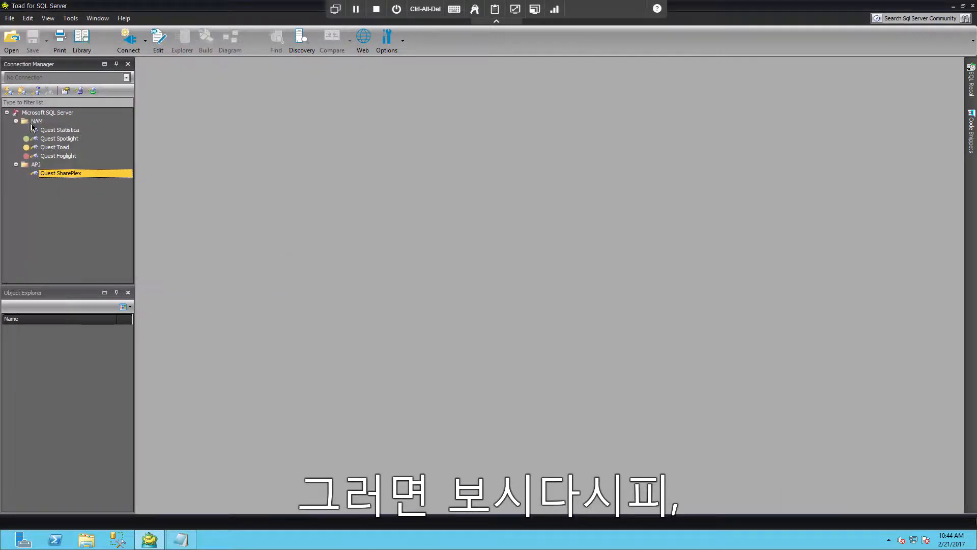
Reset the Quest Toad connection's name to its default, WIN2012SQL14\SQL2014 (sa), and connect to it.
{"action": "left_click", "coordinate": [63, 148]}
{"action": "right_click", "coordinate": [84, 152]}
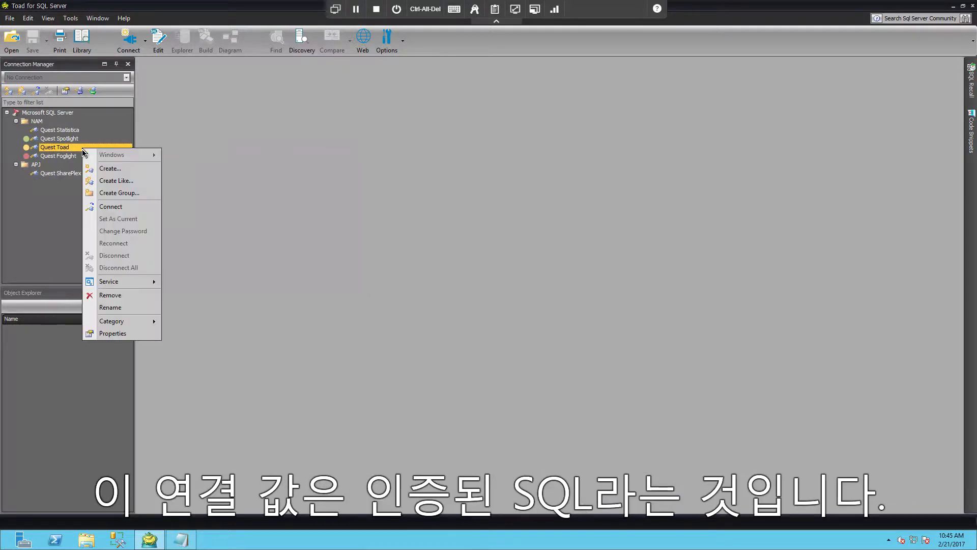
{"action": "left_click", "coordinate": [135, 308]}
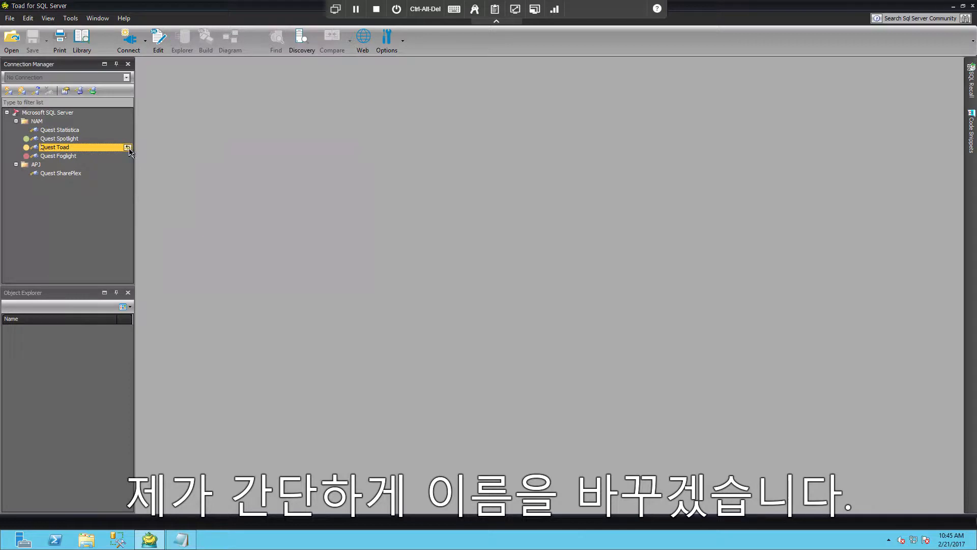
{"action": "left_click", "coordinate": [127, 149]}
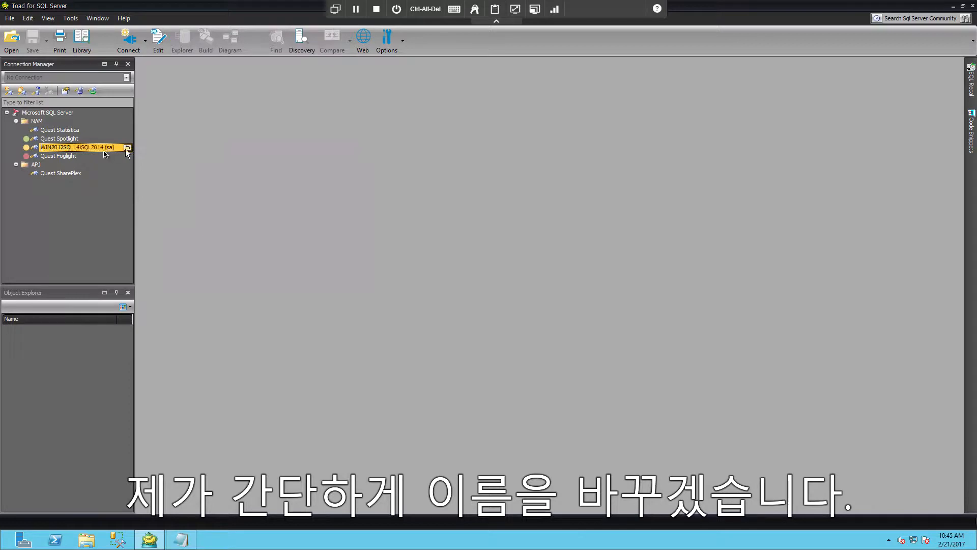
{"action": "left_click", "coordinate": [71, 157]}
{"action": "left_click", "coordinate": [69, 148]}
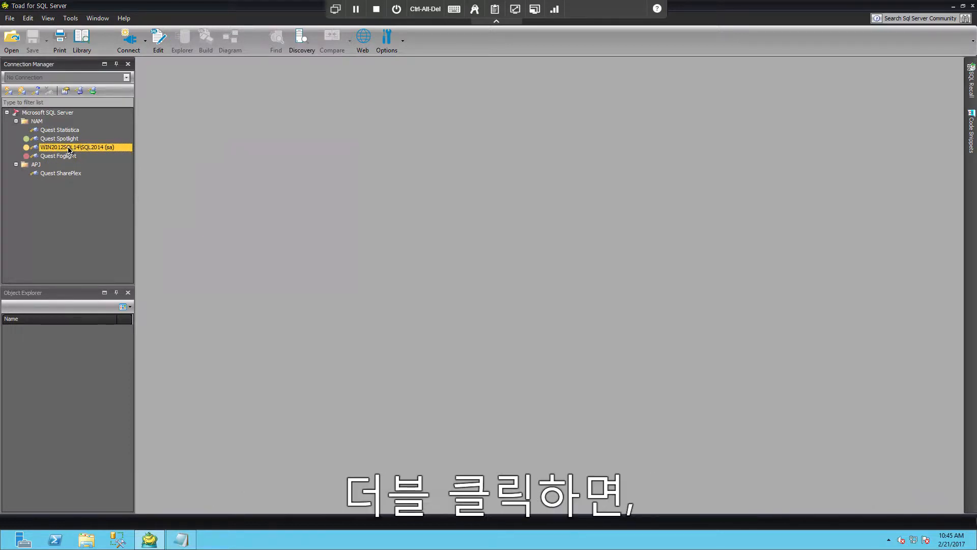
{"action": "double_click", "coordinate": [69, 149]}
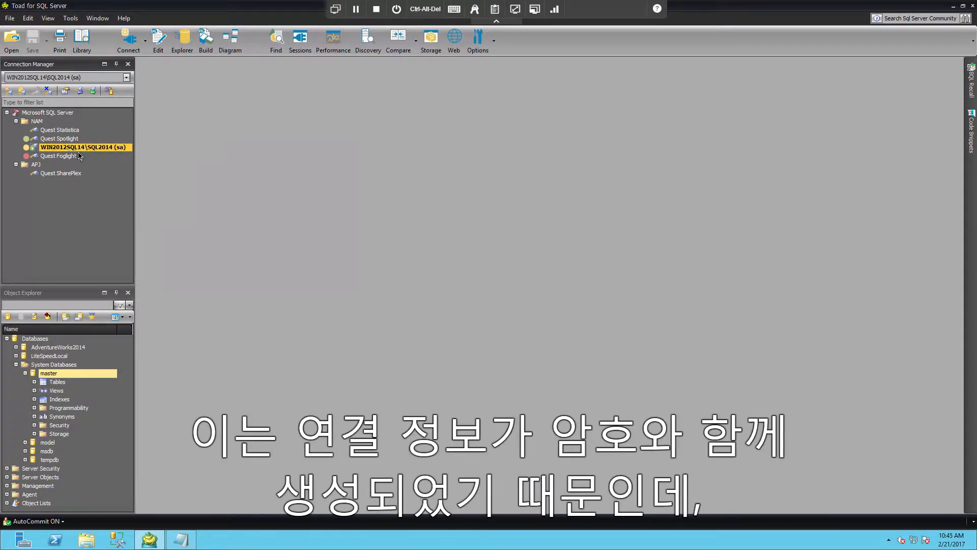
Check in the active connection's properties whether the saved password can be copied, and close them without saving.
{"action": "left_click", "coordinate": [66, 92]}
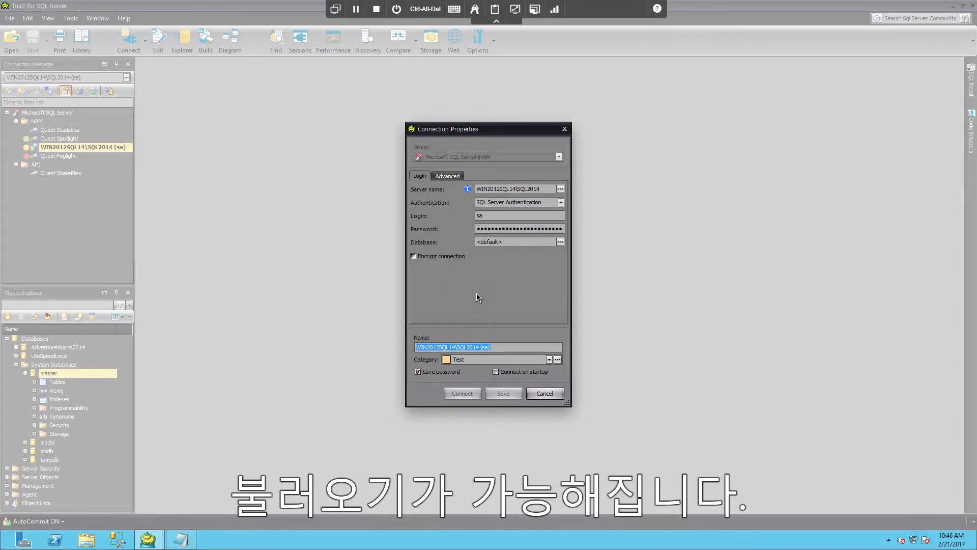
{"action": "right_click", "coordinate": [511, 230]}
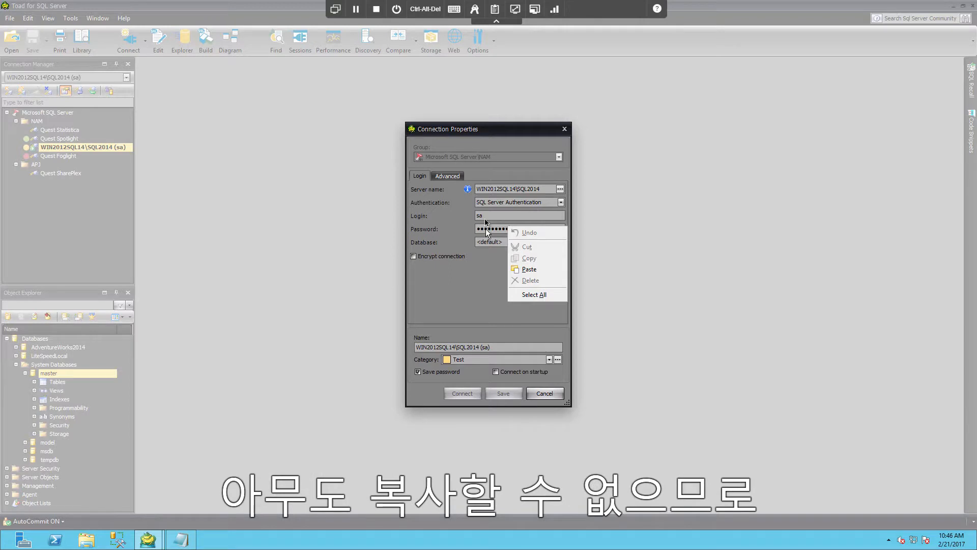
{"action": "left_click", "coordinate": [486, 230]}
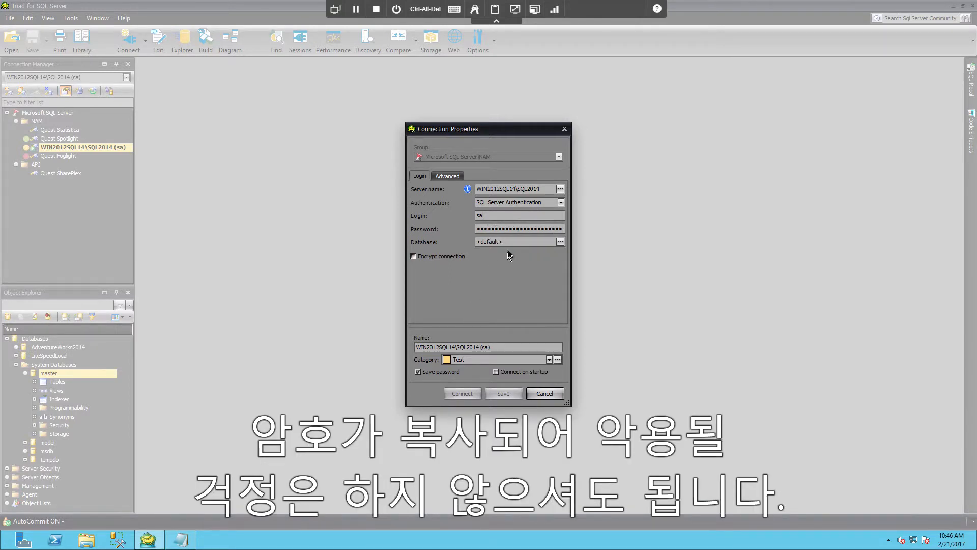
{"action": "left_click", "coordinate": [548, 396]}
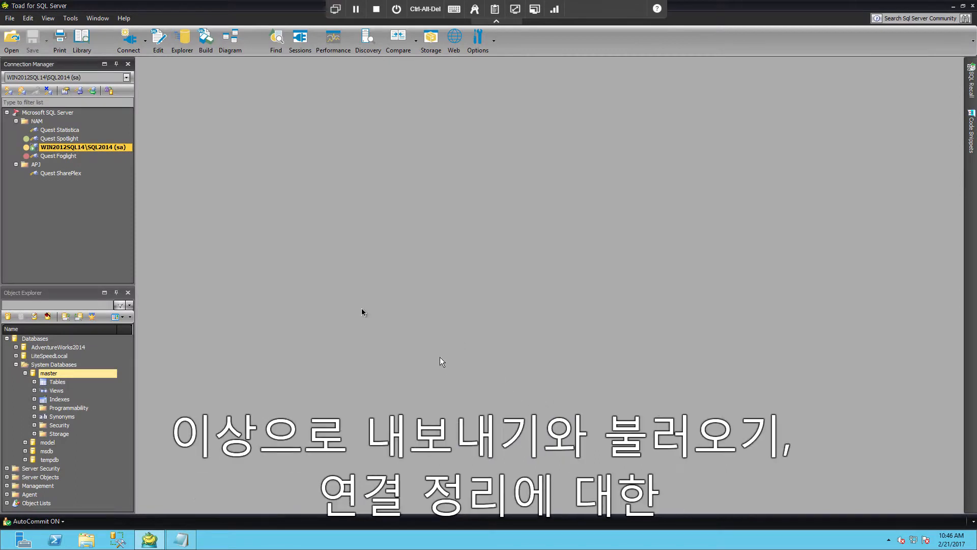